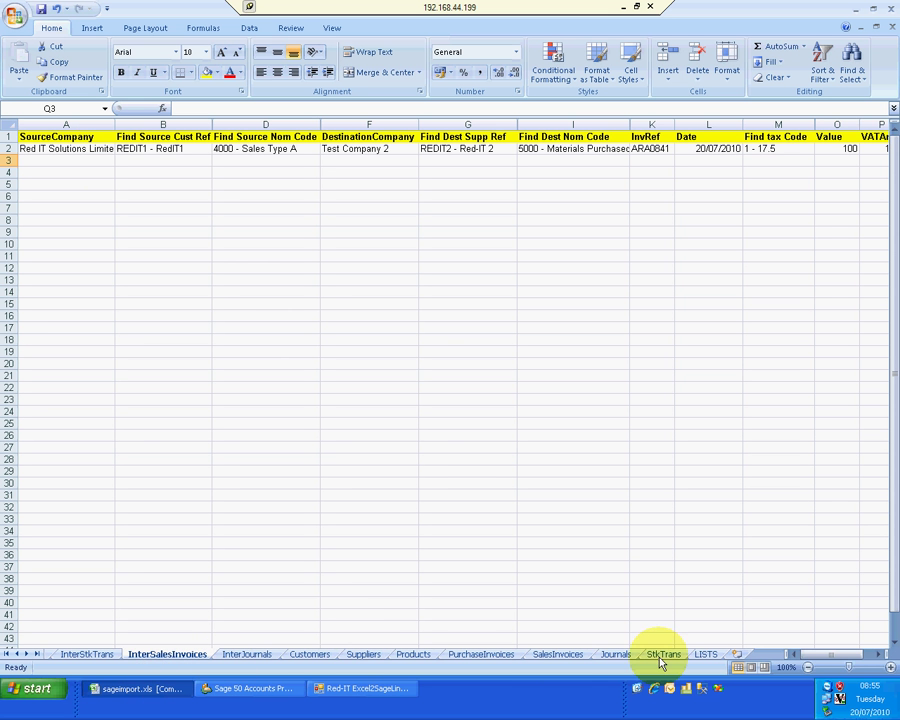
- On SalesInvoices, leave account REDIT1 unchanged and change the C2 invoice reference from ARA0840 to ARA0856
left_click(555, 654)
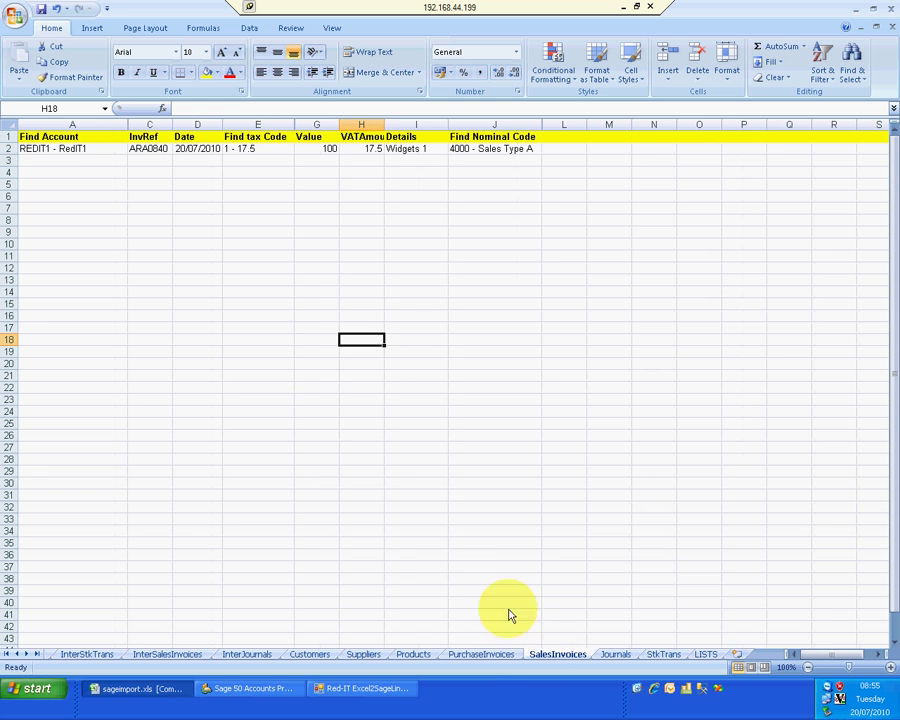
left_click(94, 148)
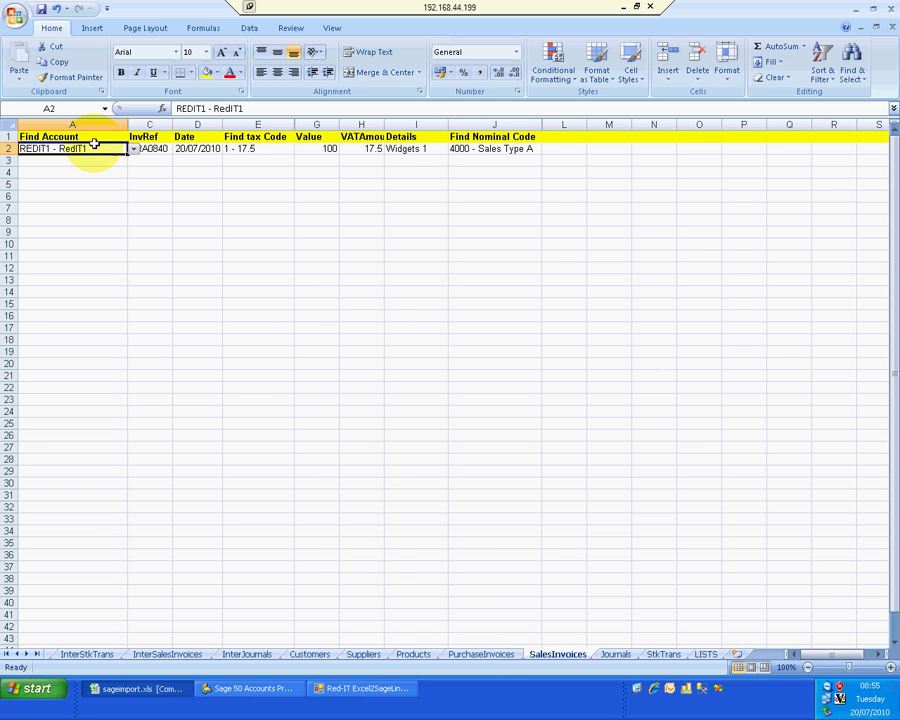
left_click(134, 150)
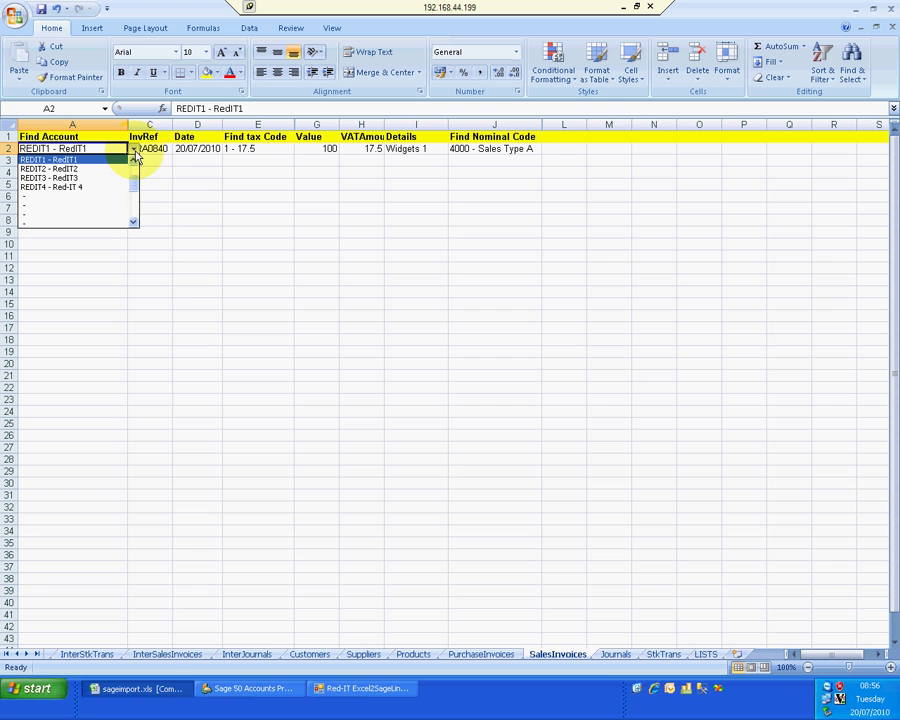
left_click(146, 146)
left_click(146, 146)
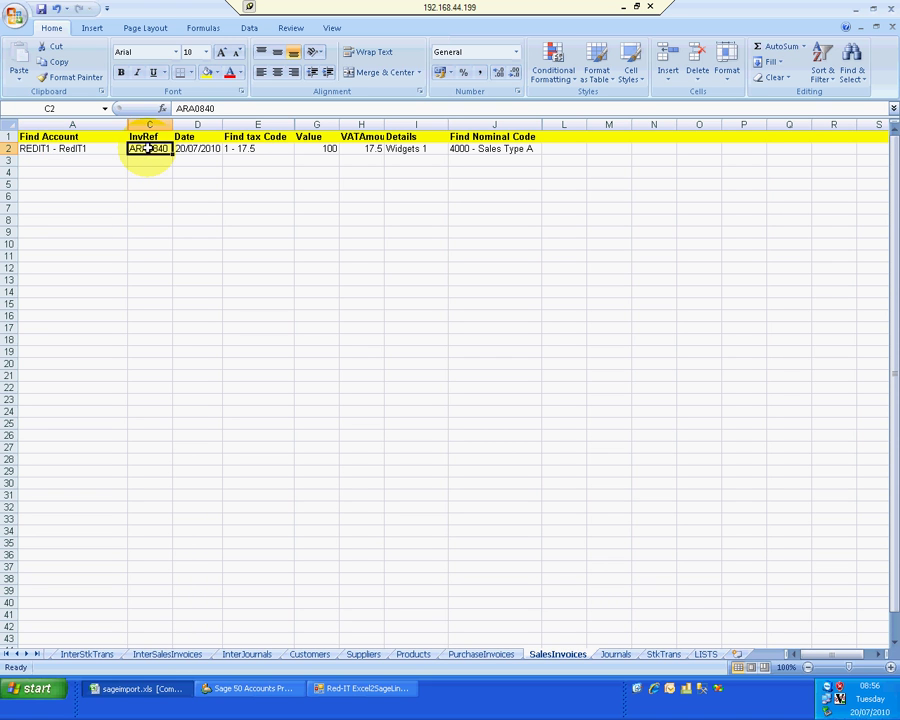
left_click(217, 109)
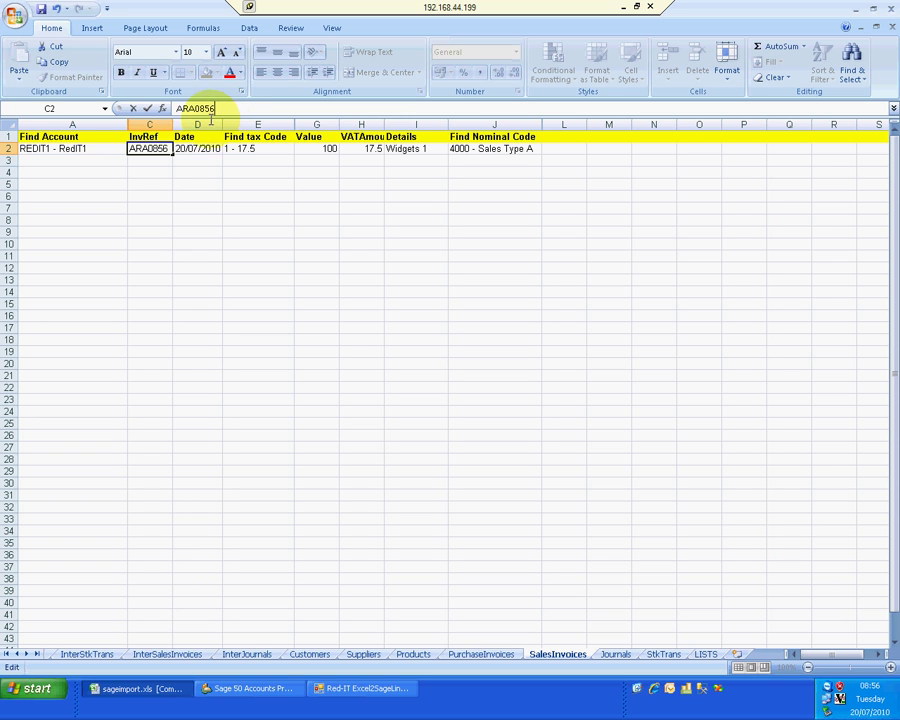
left_click(200, 150)
- Check row 2's tax code, value 100, VAT 17.5, Widgets 1 details and nominal 4000 - Sales Type A
left_click(235, 150)
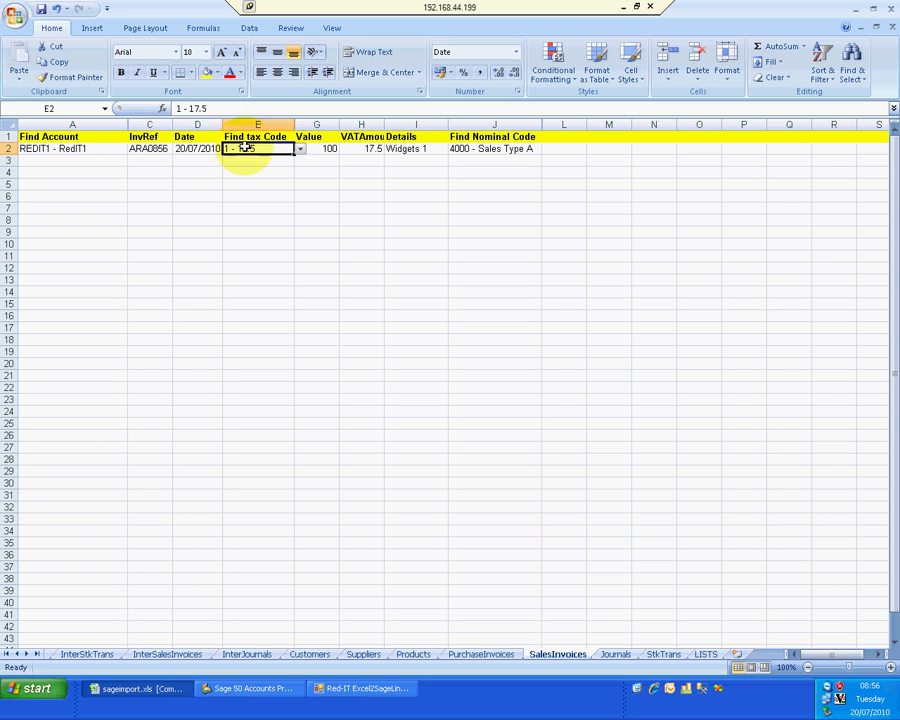
left_click(299, 149)
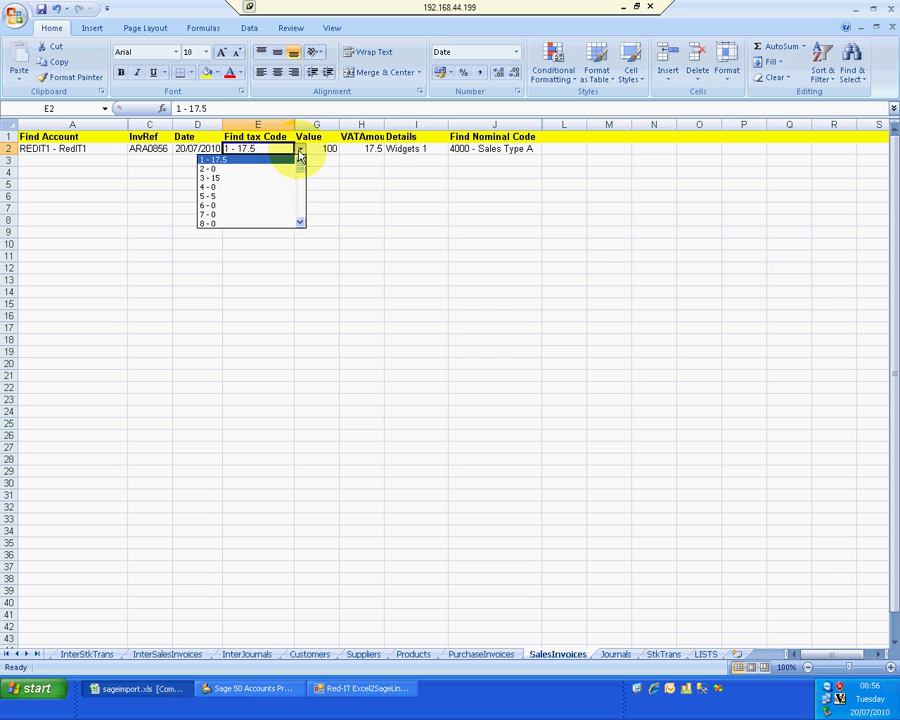
left_click(299, 150)
left_click(322, 150)
left_click(380, 149)
left_click(397, 149)
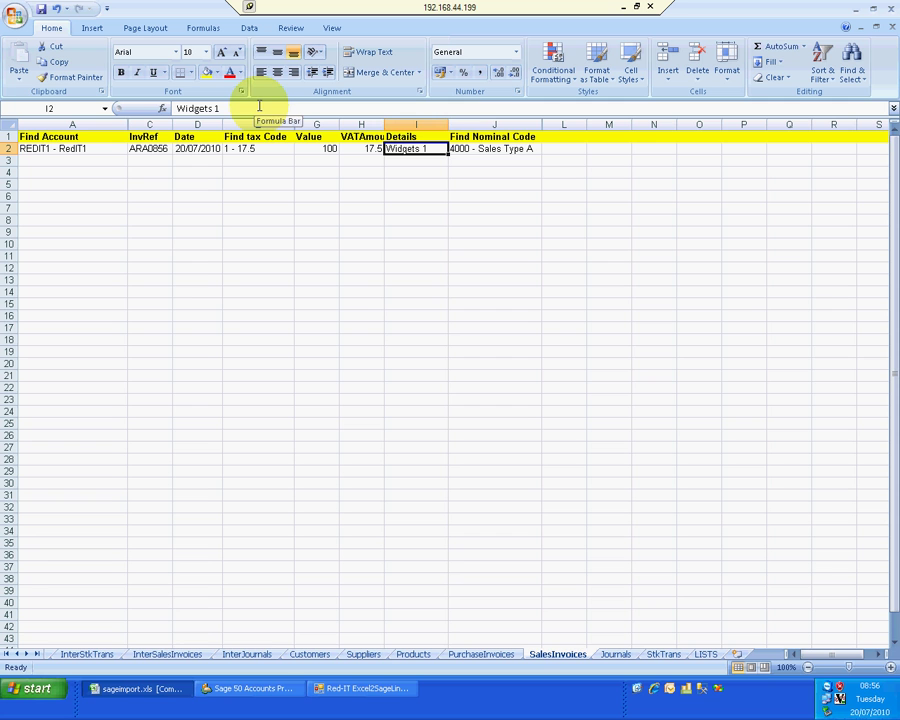
left_click(528, 148)
left_click(547, 150)
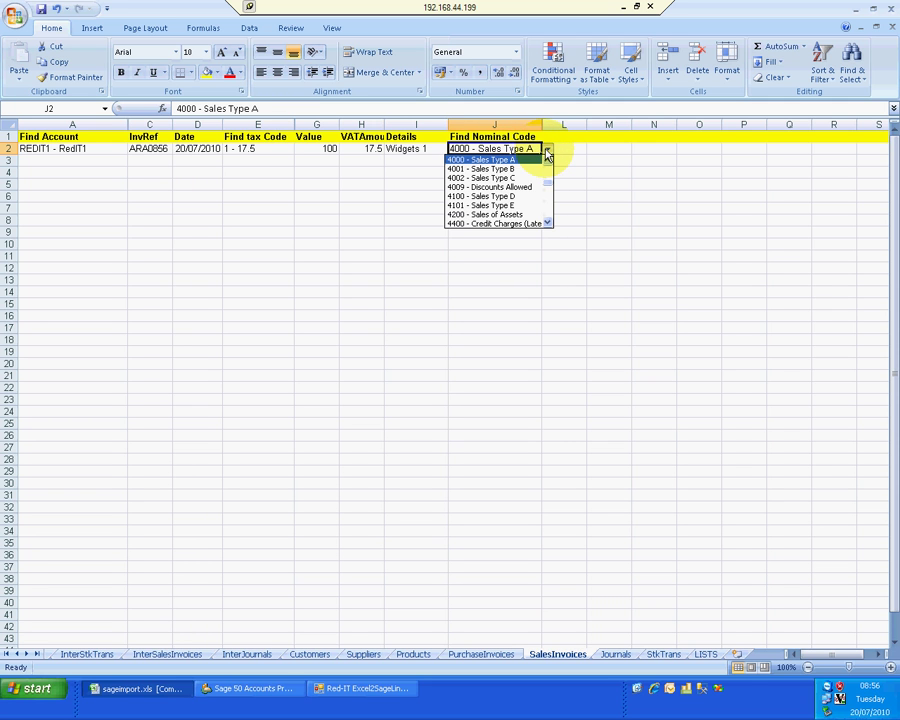
left_click(547, 150)
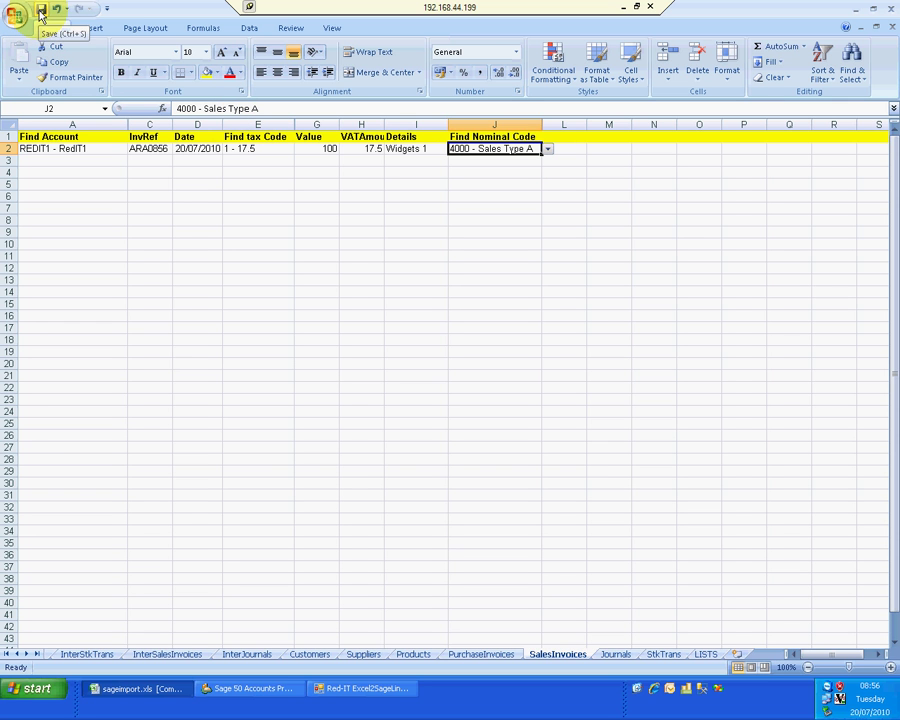
- In Sage 50, switch to the Red IT Solutions company data and log on
left_click(251, 689)
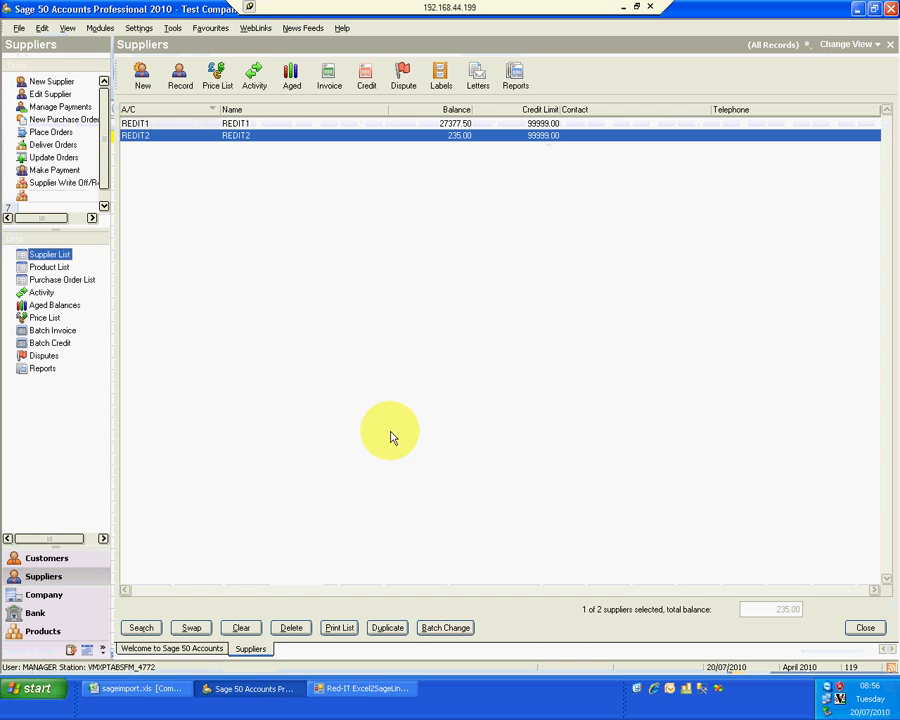
left_click(19, 28)
mouse_move(30, 46)
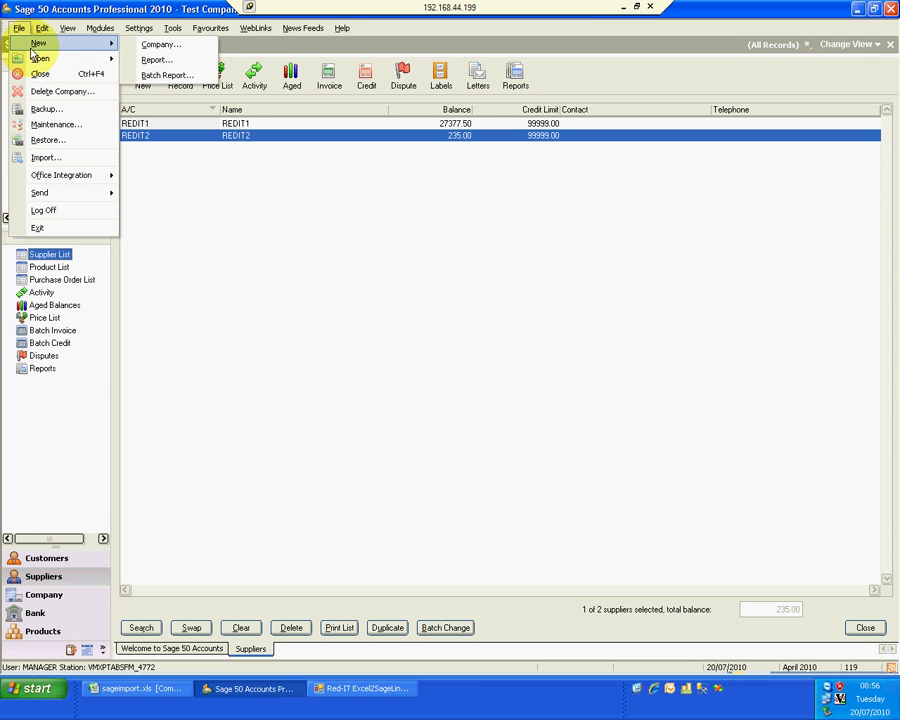
mouse_move(110, 58)
left_click(147, 58)
left_click(421, 371)
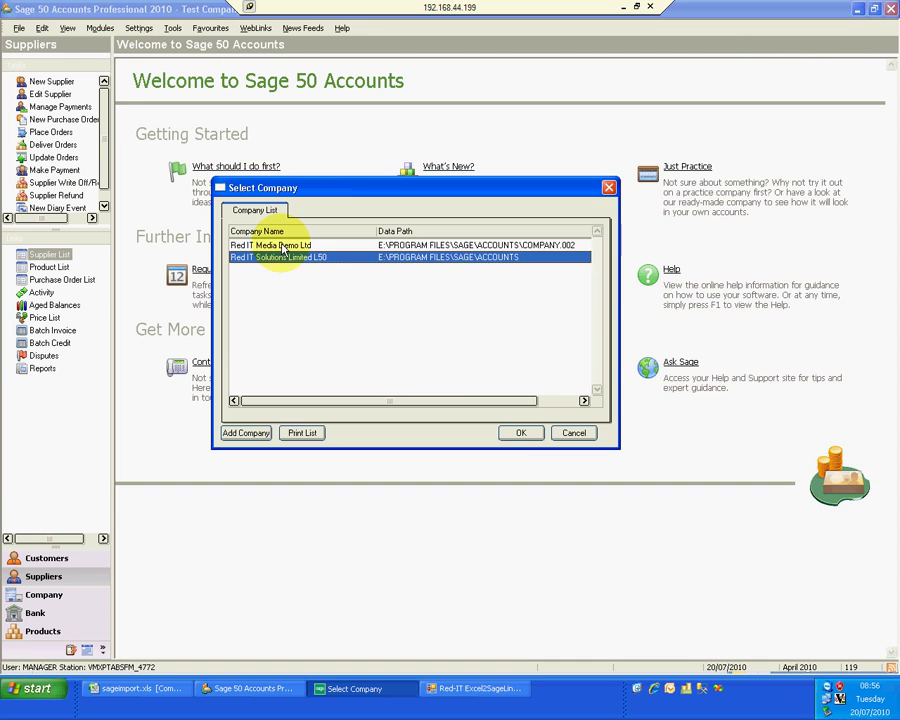
left_click(518, 432)
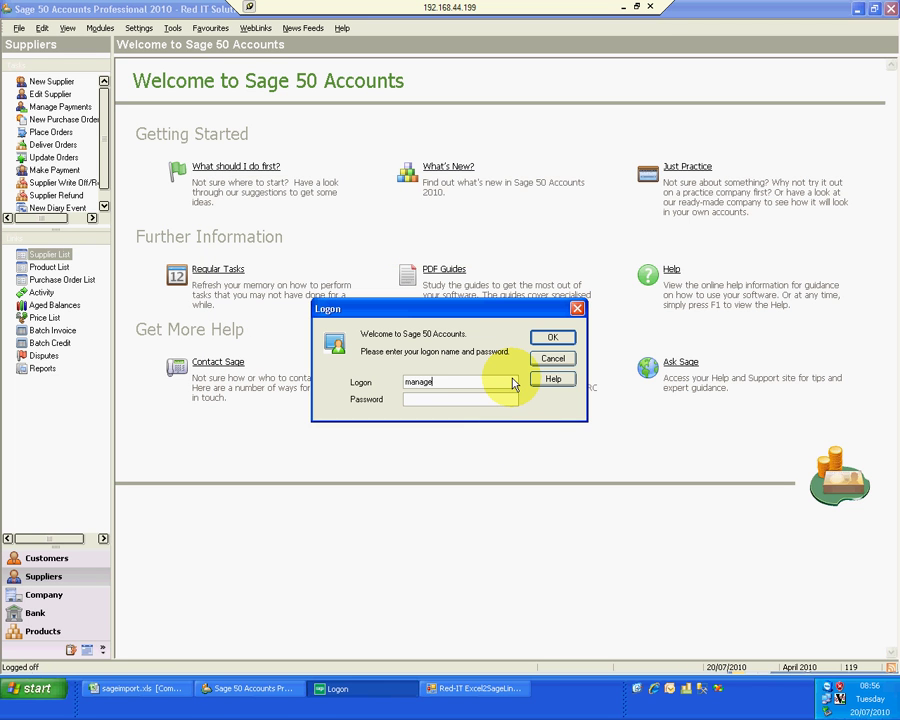
key("Return")
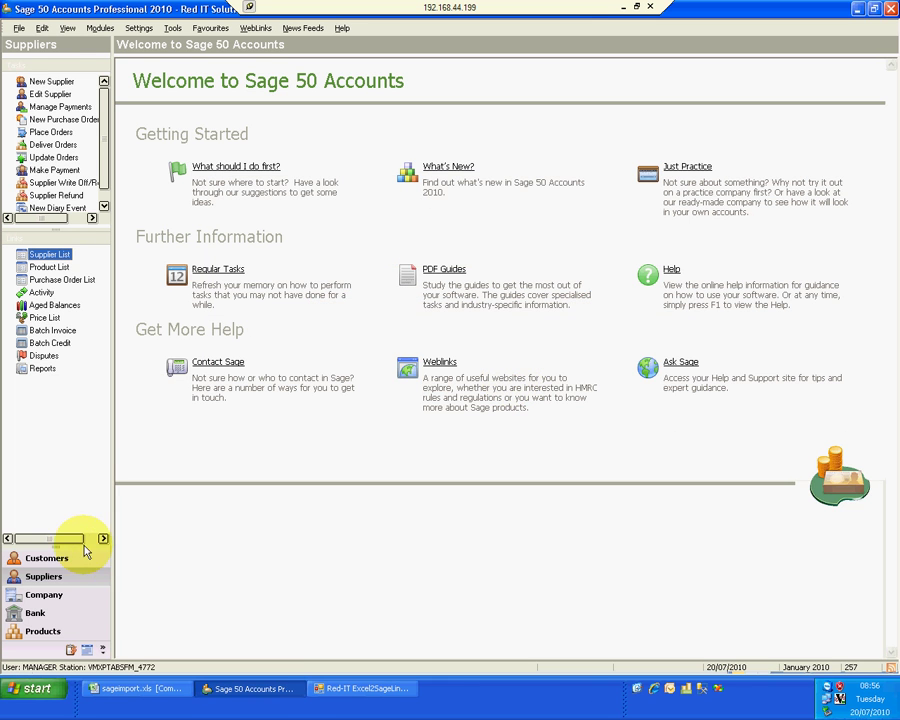
- Review REDIT1's activity, where ARA0841 (transaction 257) is the latest, then return to Excel
left_click(48, 557)
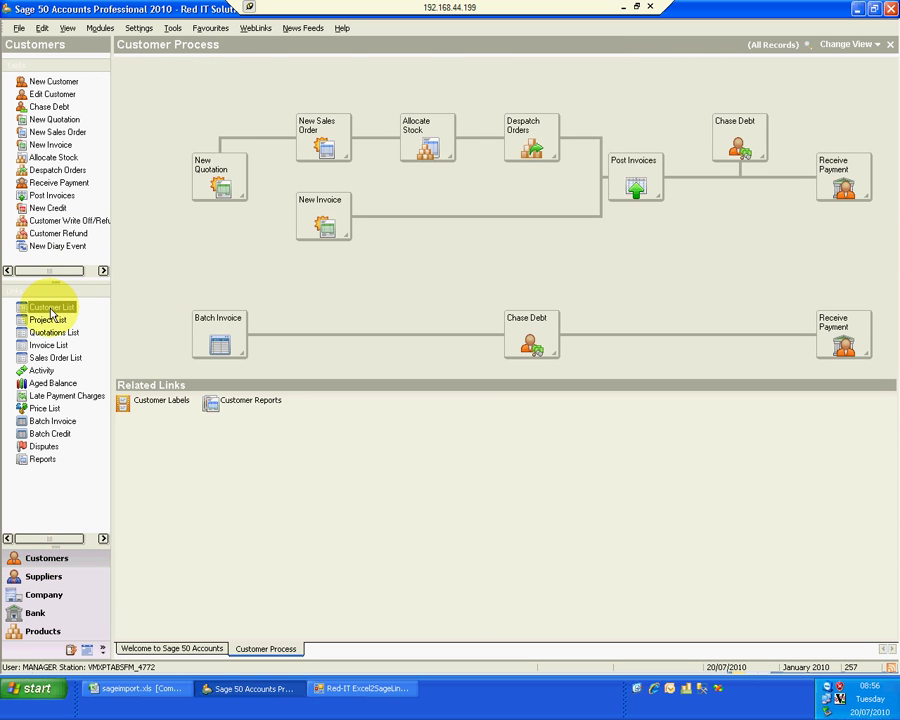
left_click(51, 311)
left_click(150, 159)
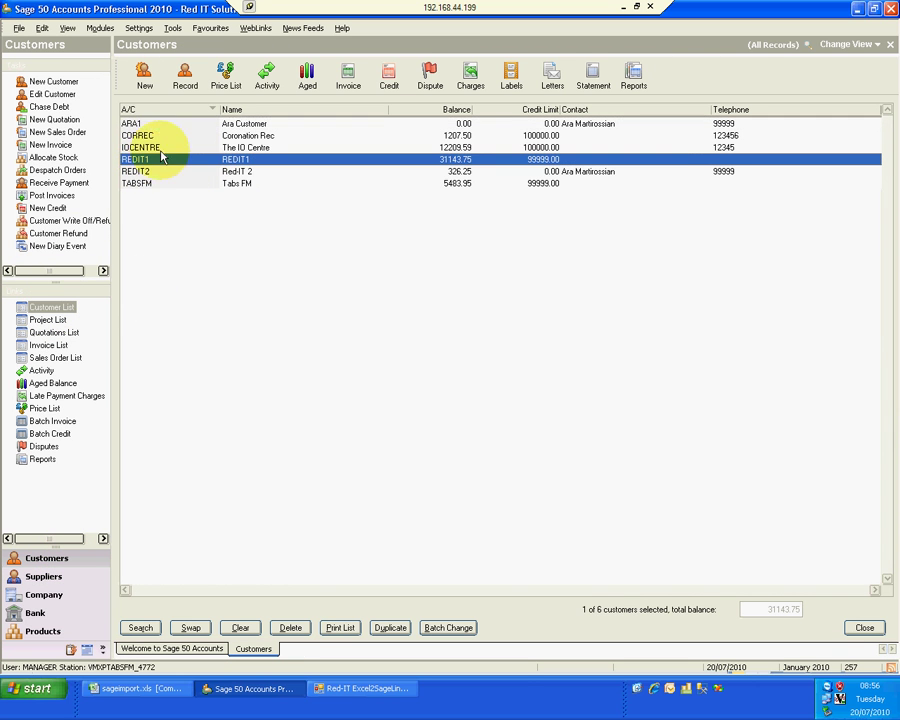
left_click(266, 76)
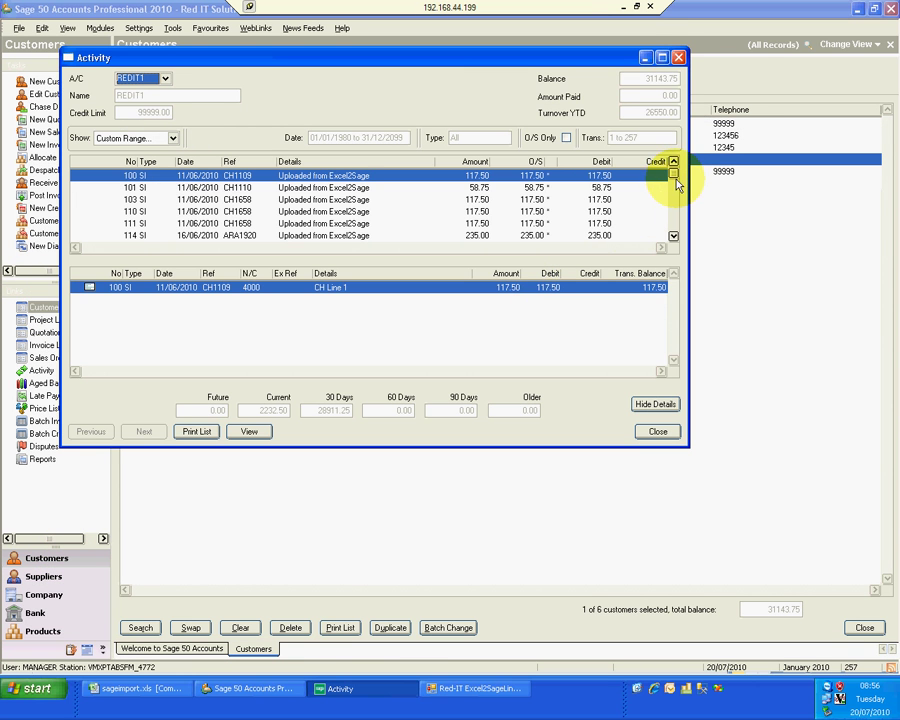
left_click_drag(675, 176, 677, 227)
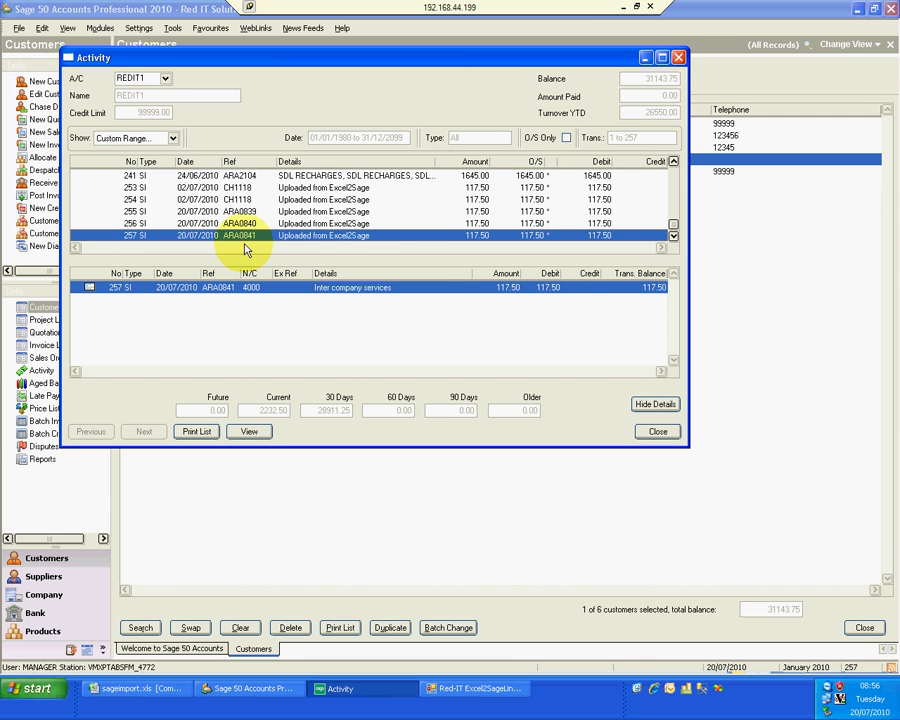
left_click(657, 432)
left_click(155, 689)
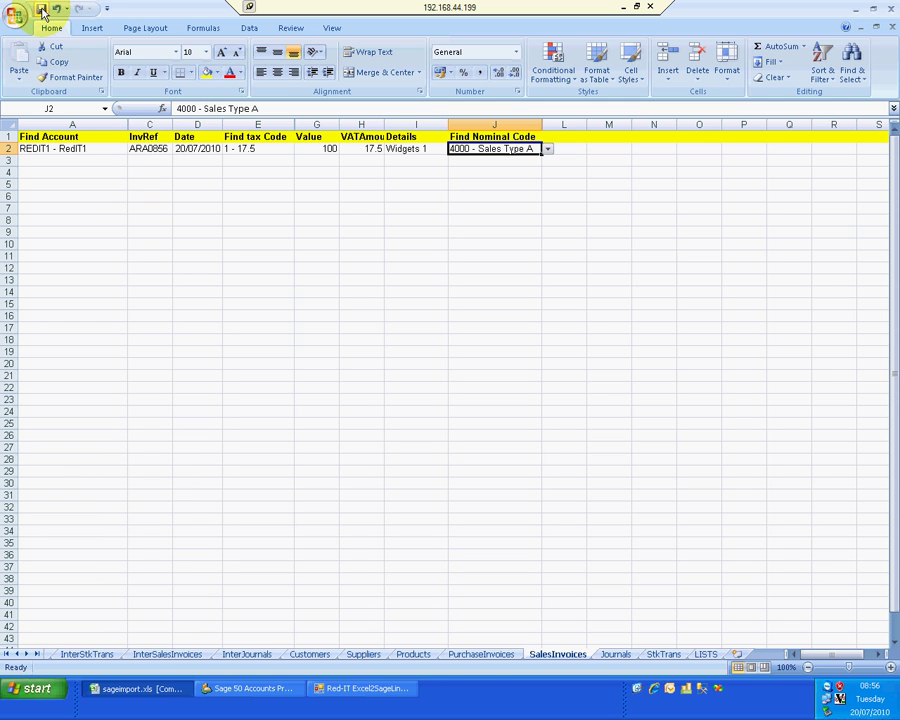
- Connect the Excel2SageLine50 Connector to Sage and upload the sales invoices until loading finishes
left_click(370, 694)
left_click(118, 188)
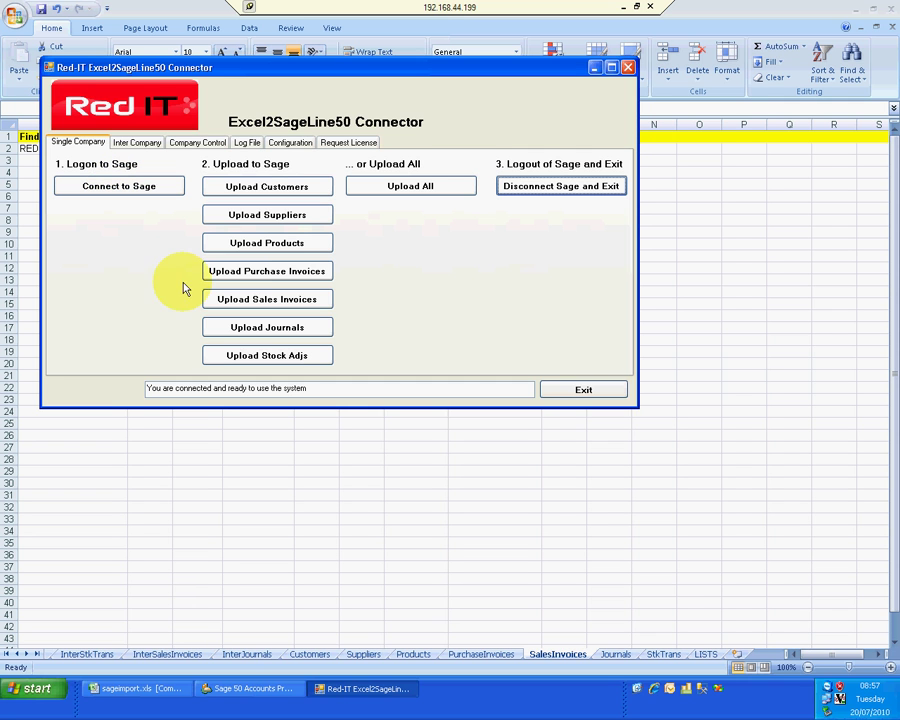
left_click(253, 303)
left_click_drag(296, 389, 143, 383)
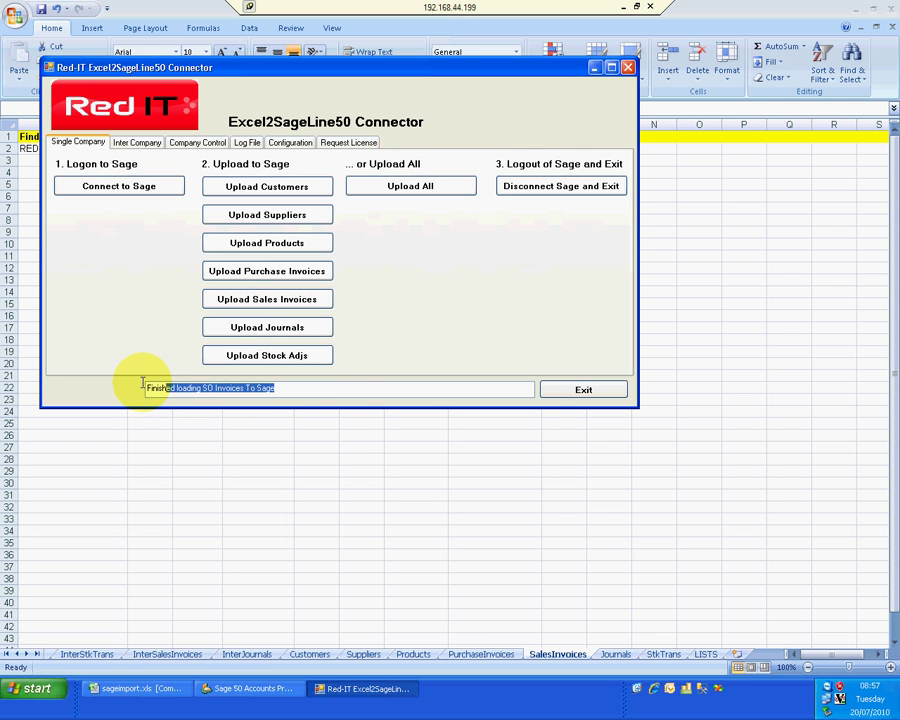
left_click(300, 387)
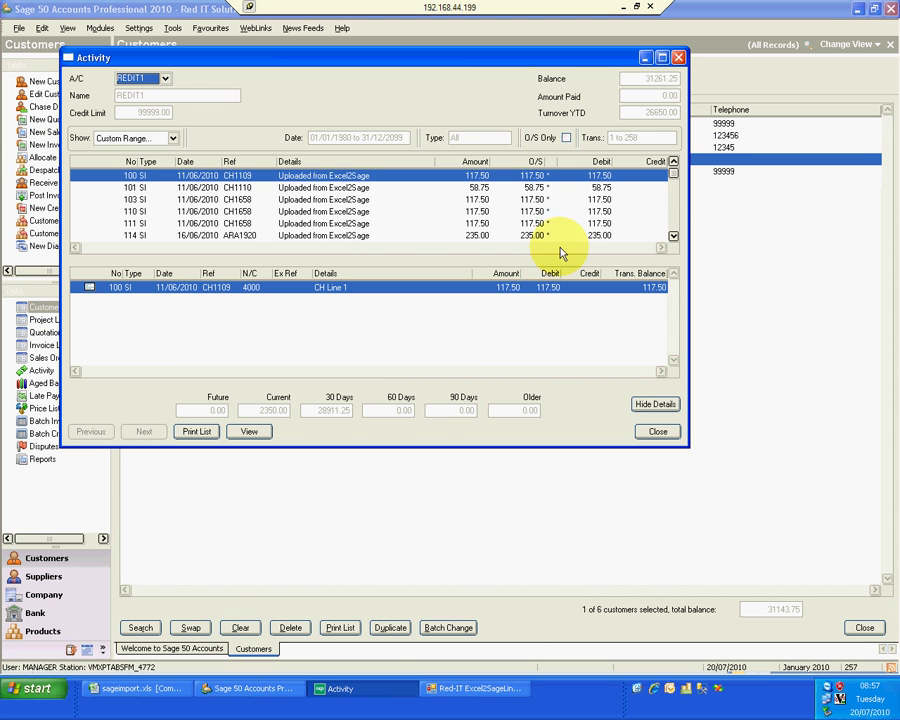
- Check REDIT1's new transaction 258, ARA0856 for Widgets 1 at 117.50, then go back to Excel
left_click_drag(675, 175, 673, 226)
left_click(224, 236)
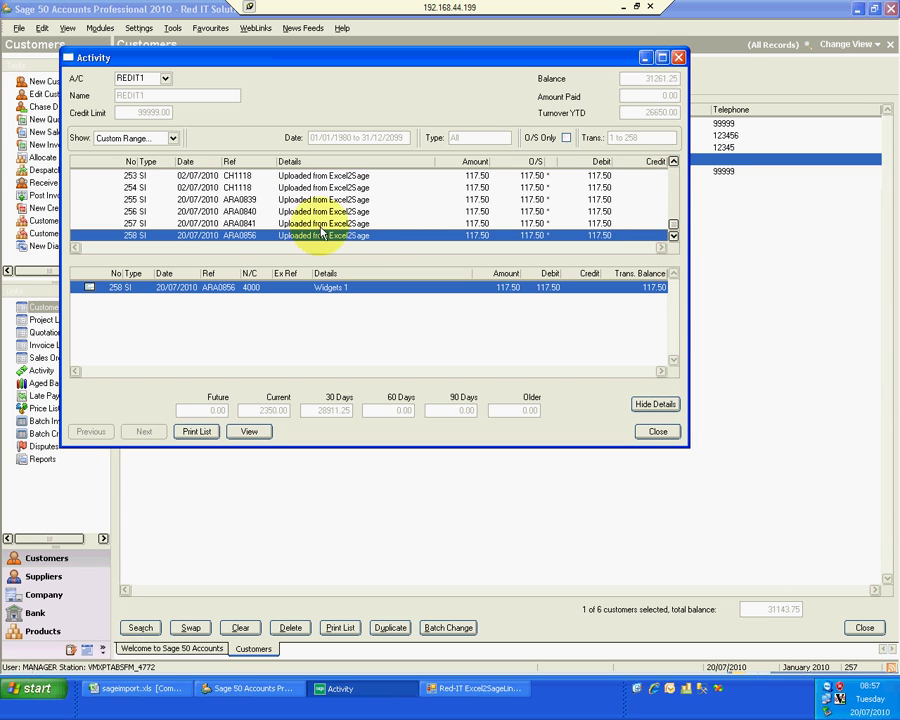
left_click(656, 432)
left_click(136, 689)
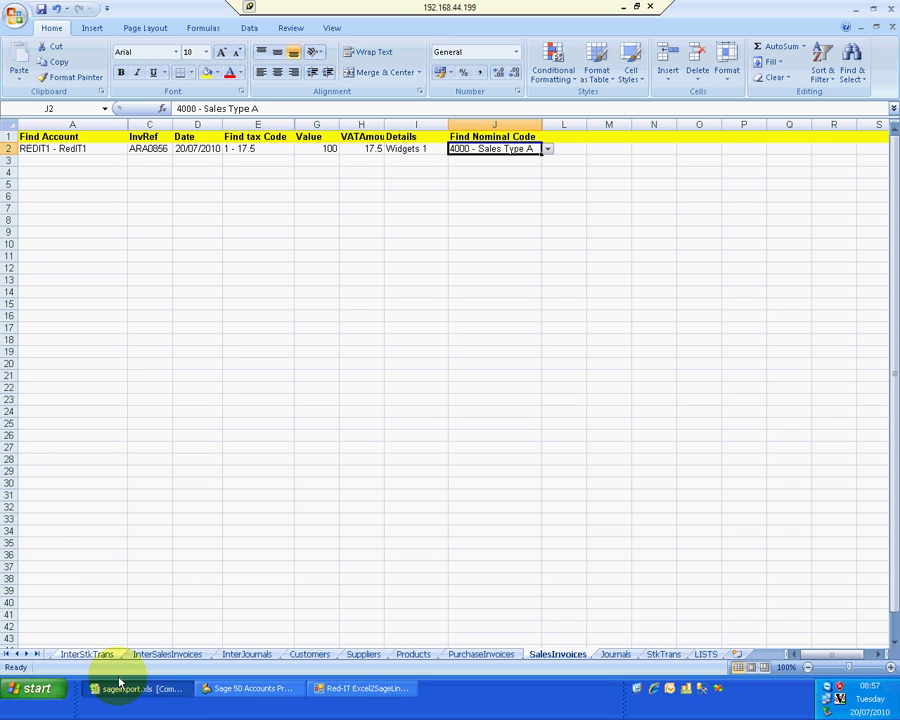
- Review InterSalesInvoices row 2: source nominal 4000, destination Test Company 2, nominal 5000 - Materials Purchased
left_click(153, 655)
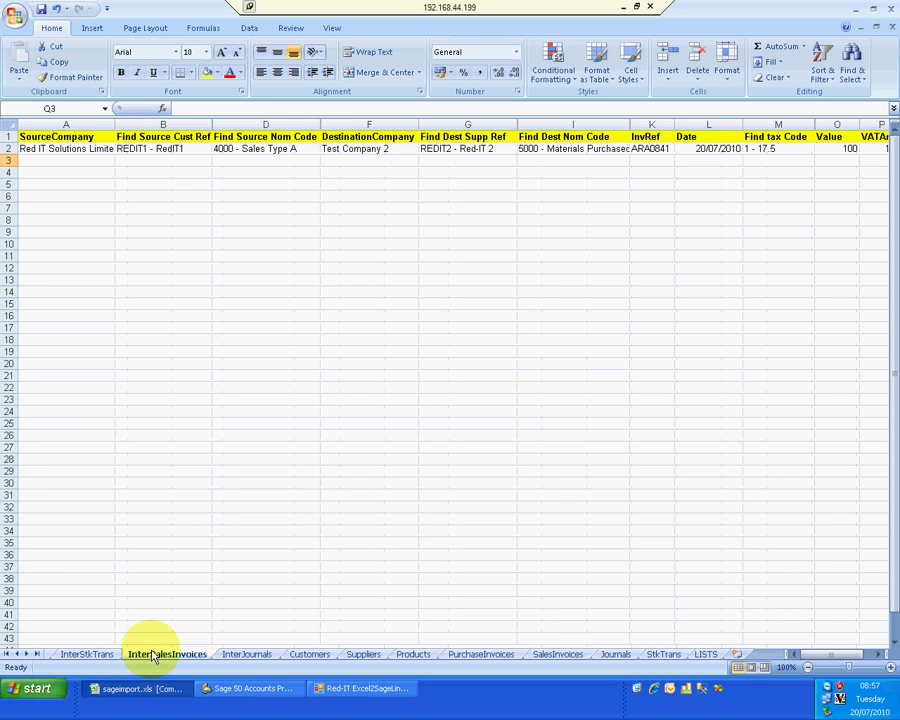
left_click(96, 138)
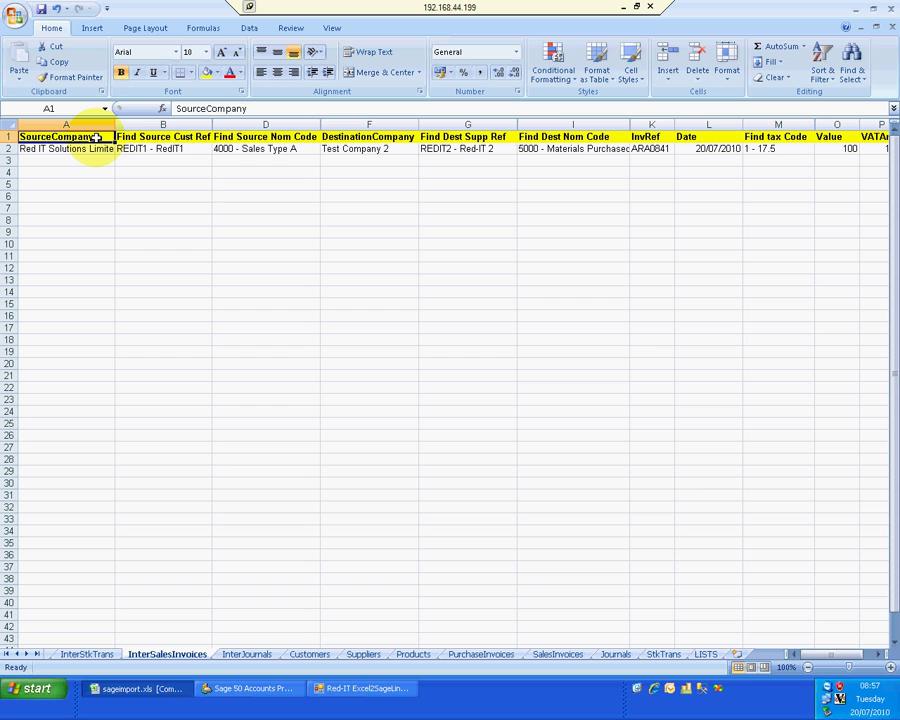
left_click(342, 137)
left_click(92, 148)
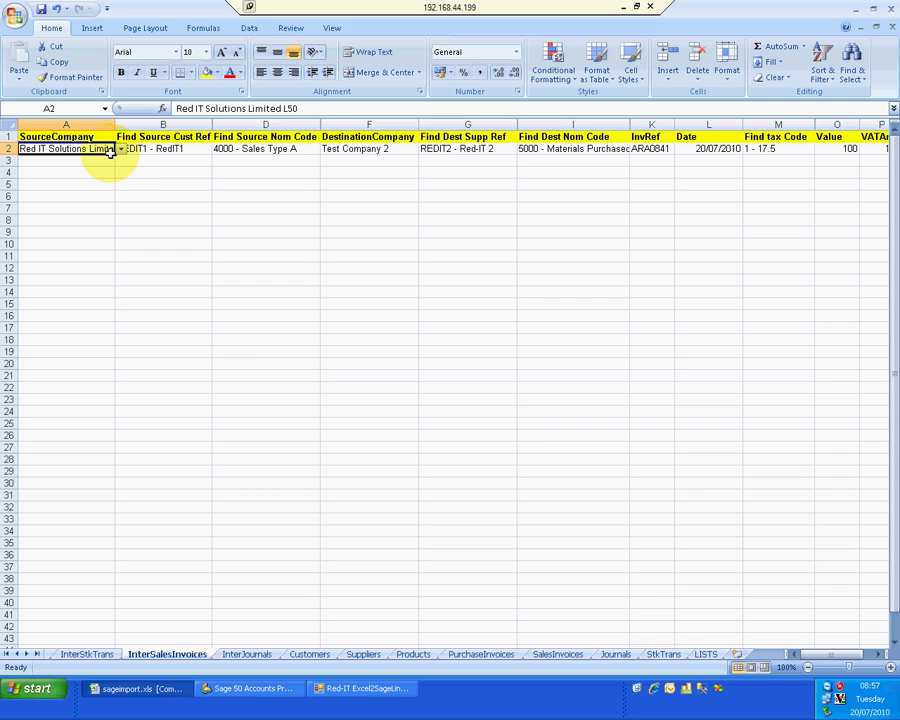
left_click(172, 148)
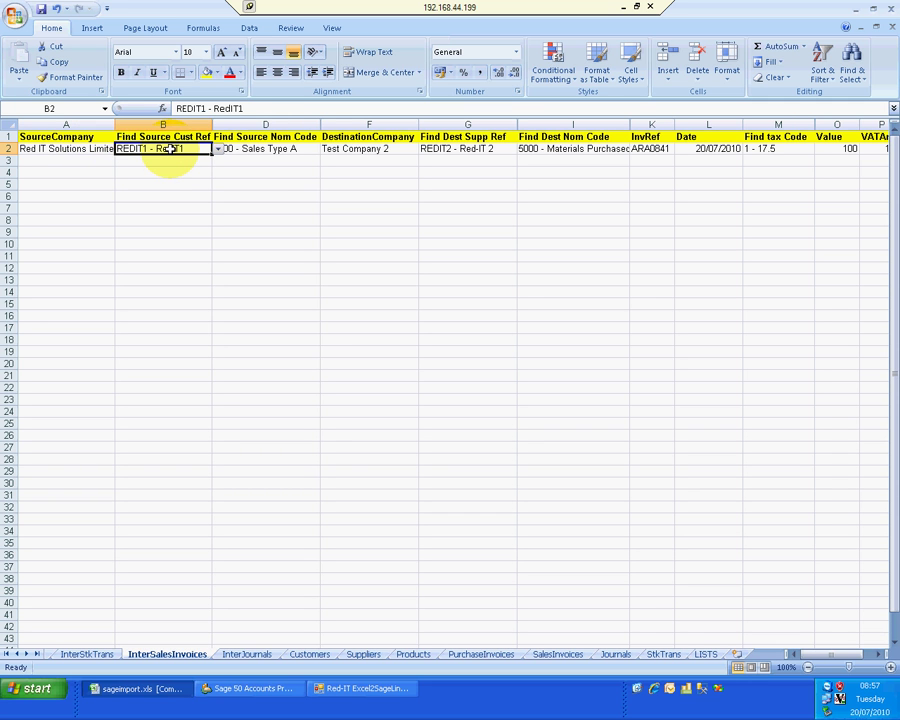
left_click(283, 148)
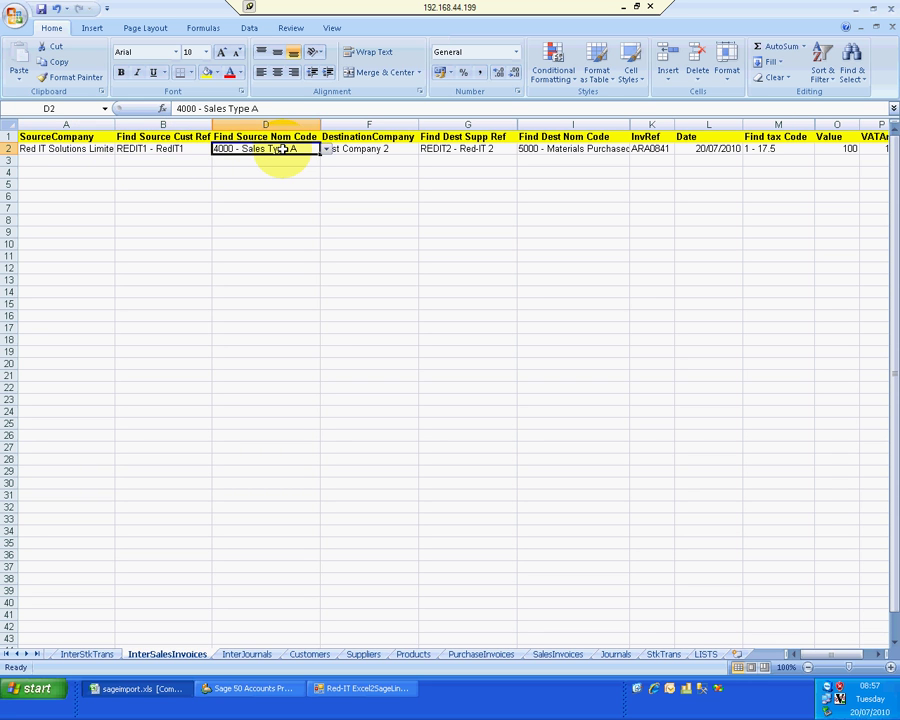
left_click(386, 139)
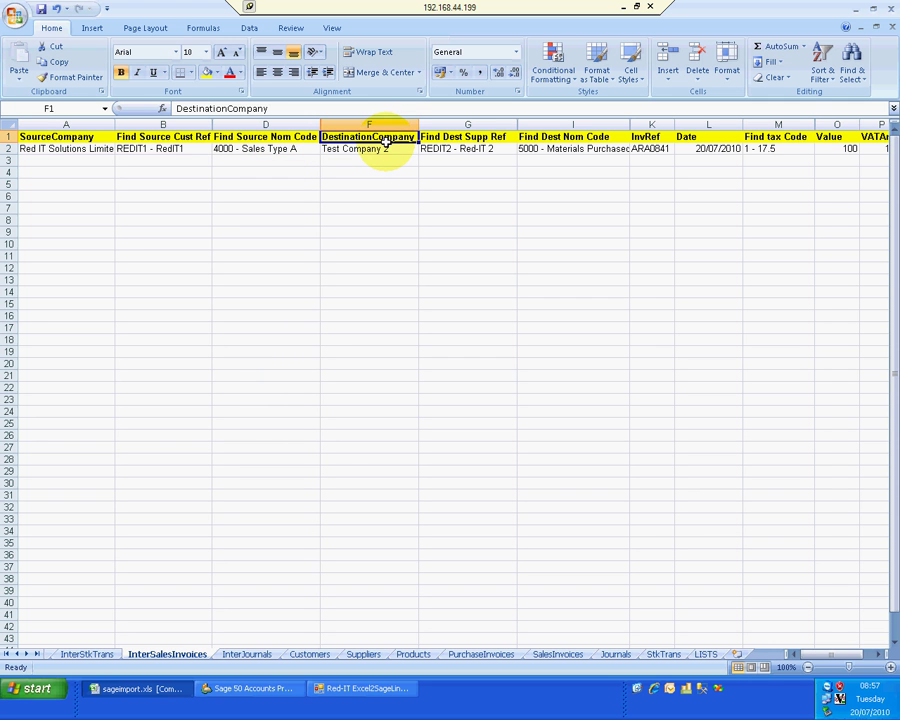
left_click(384, 148)
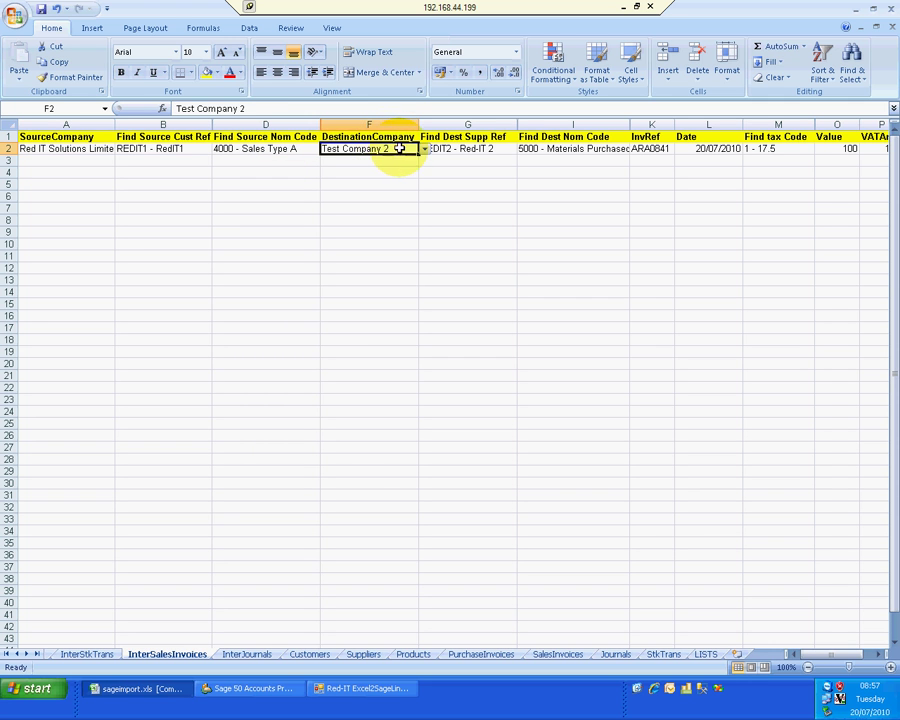
left_click(501, 148)
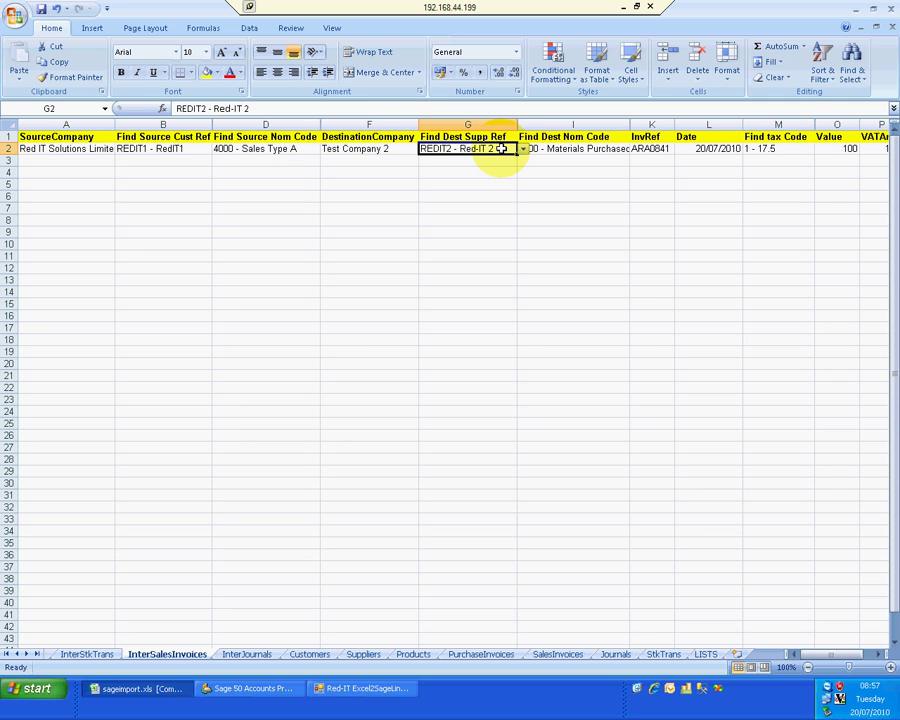
left_click(571, 148)
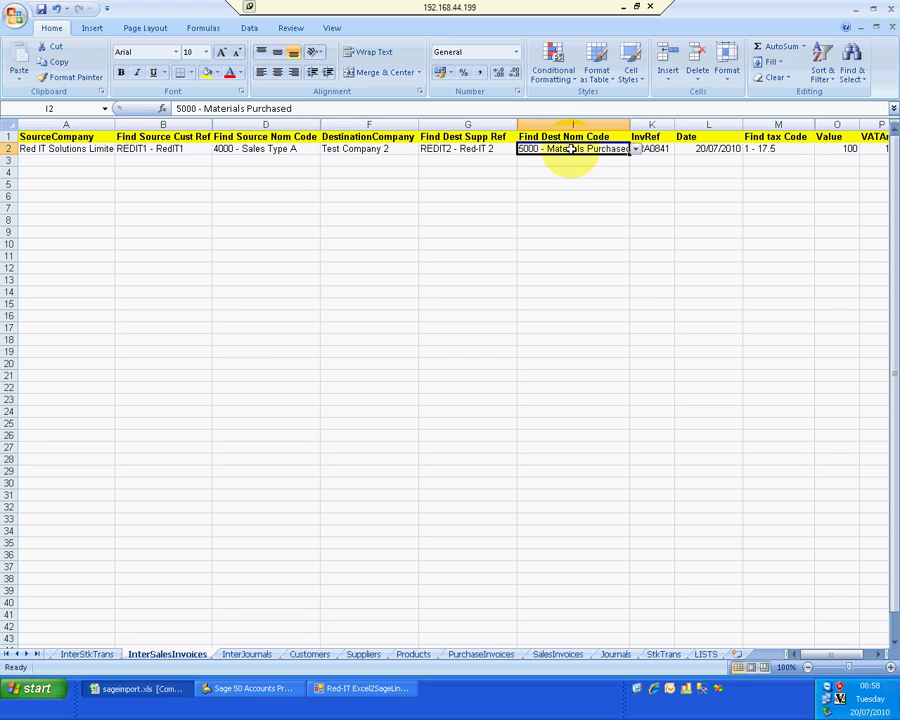
- Change the K2 invoice reference from ARA0841 to ARA0858 and check the Details 'Inter company services'
left_click(649, 148)
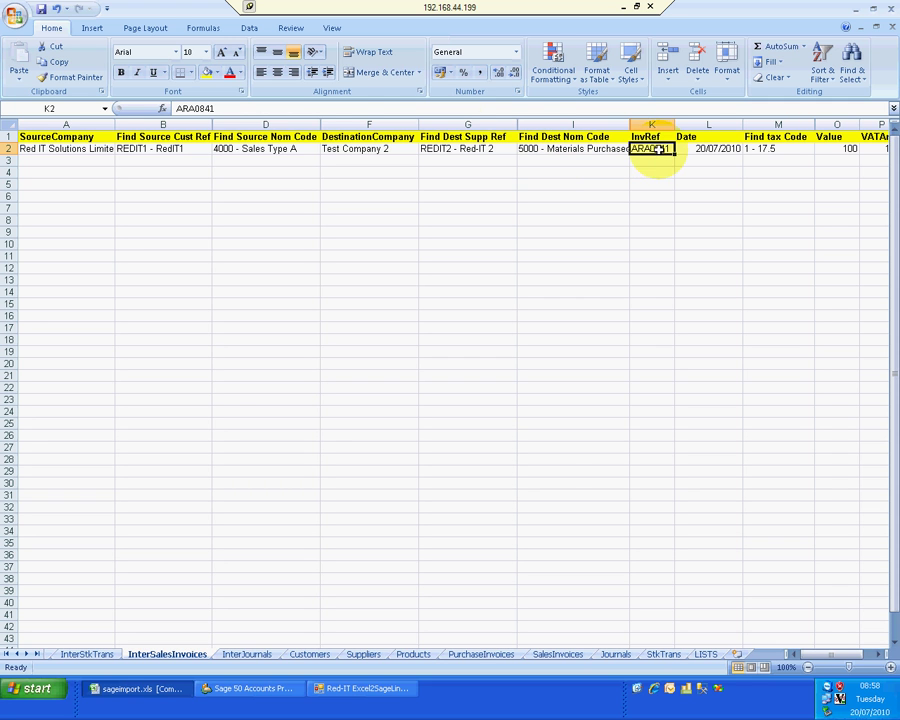
left_click(358, 108)
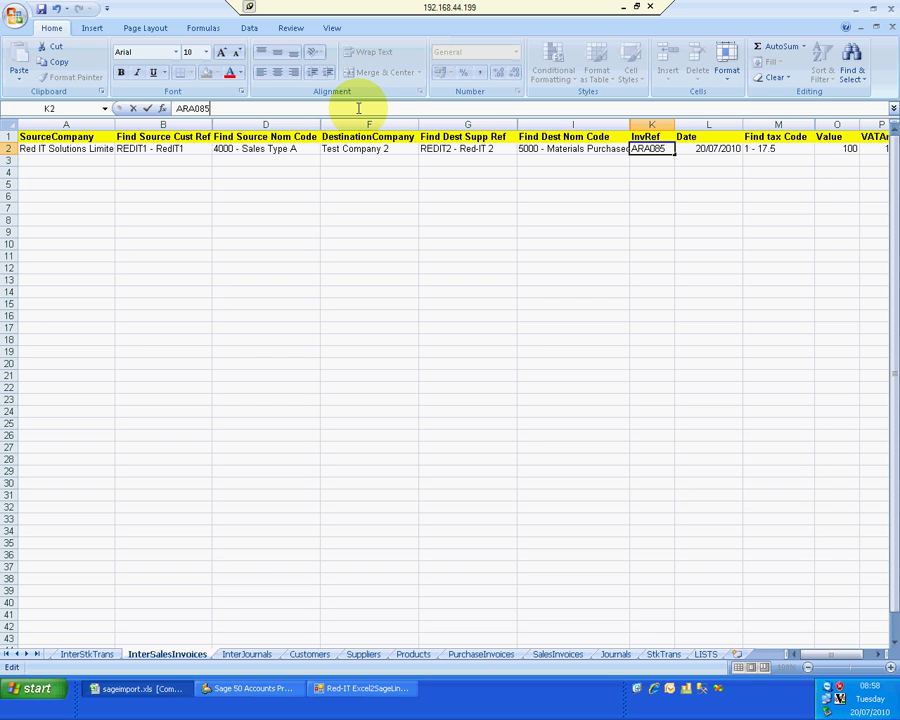
left_click(694, 148)
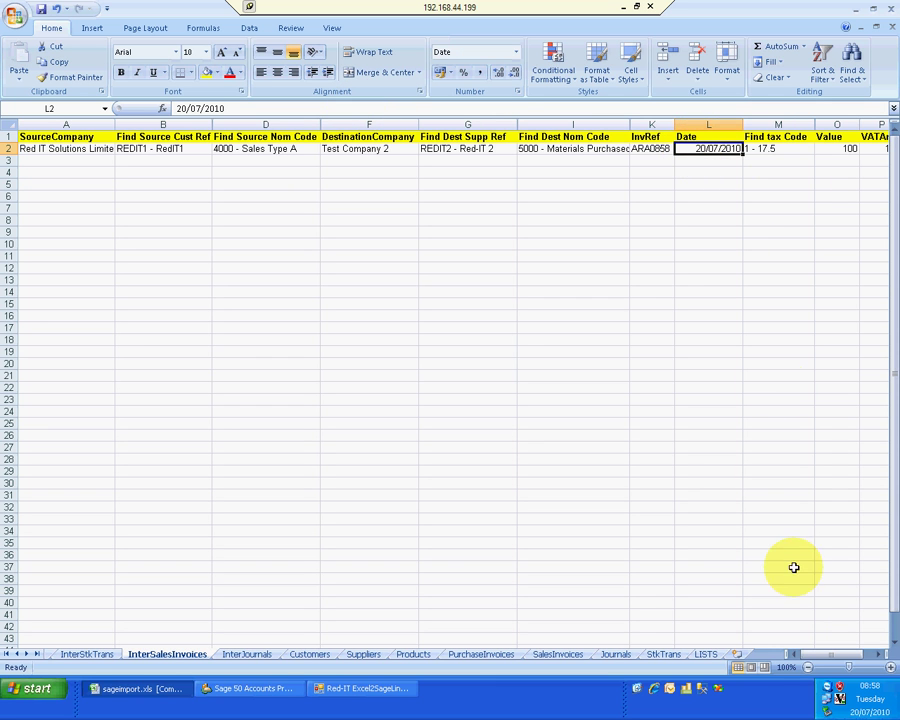
left_click(877, 655)
left_click(877, 655)
left_click(877, 655)
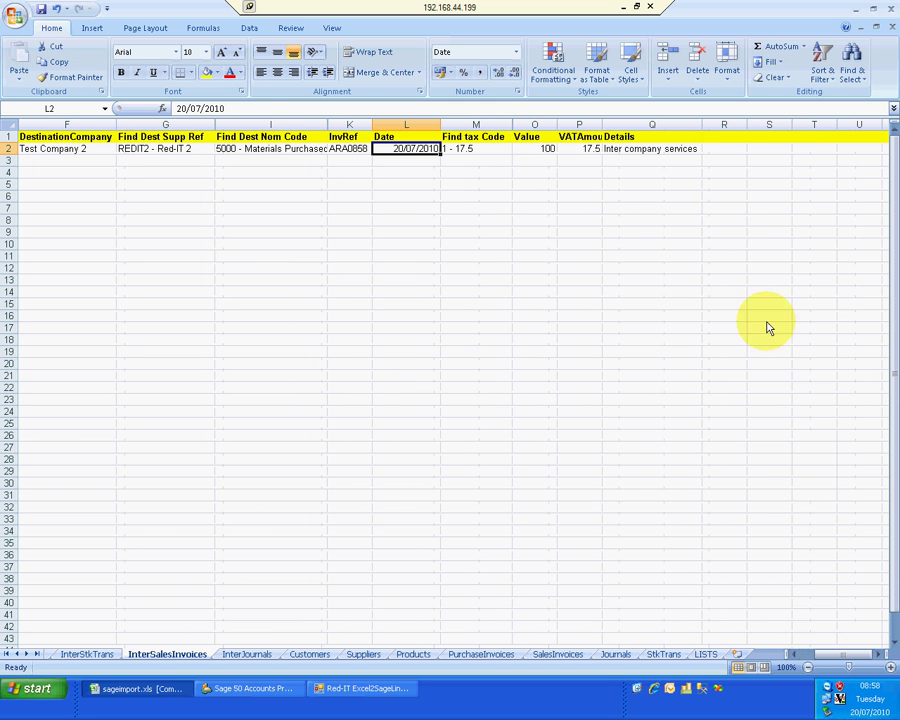
left_click(678, 149)
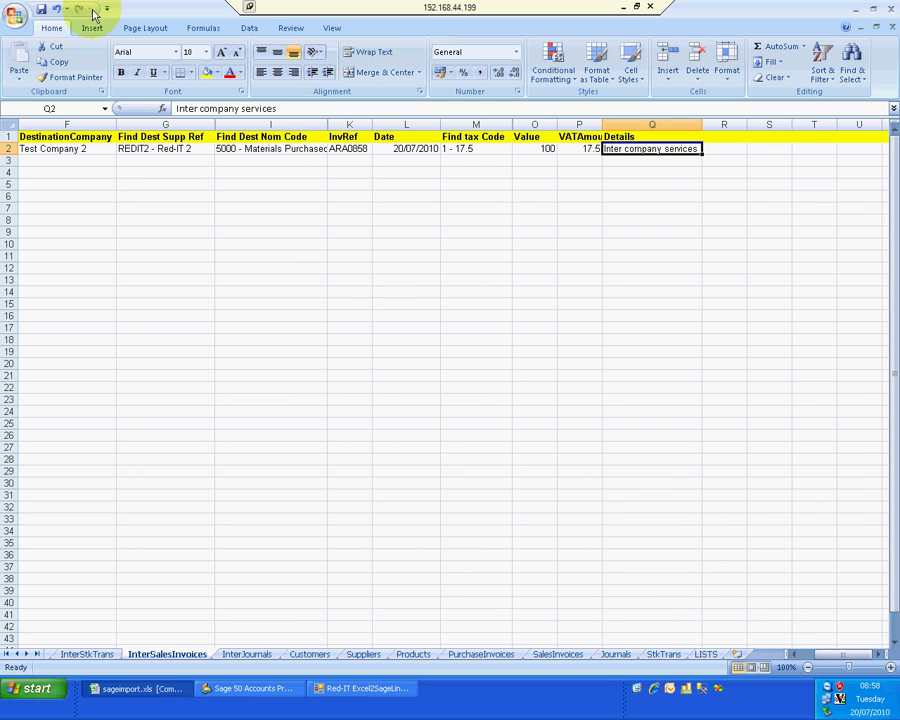
- Save the workbook, then upload the inter-company SI invoices from the Connector's Inter Company options
left_click(41, 10)
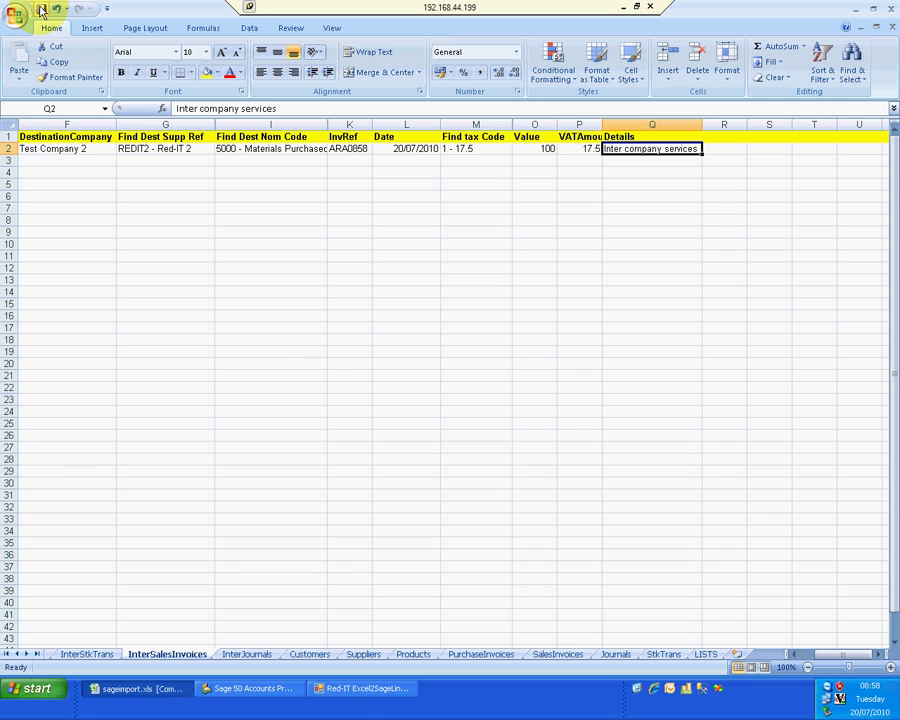
left_click(347, 690)
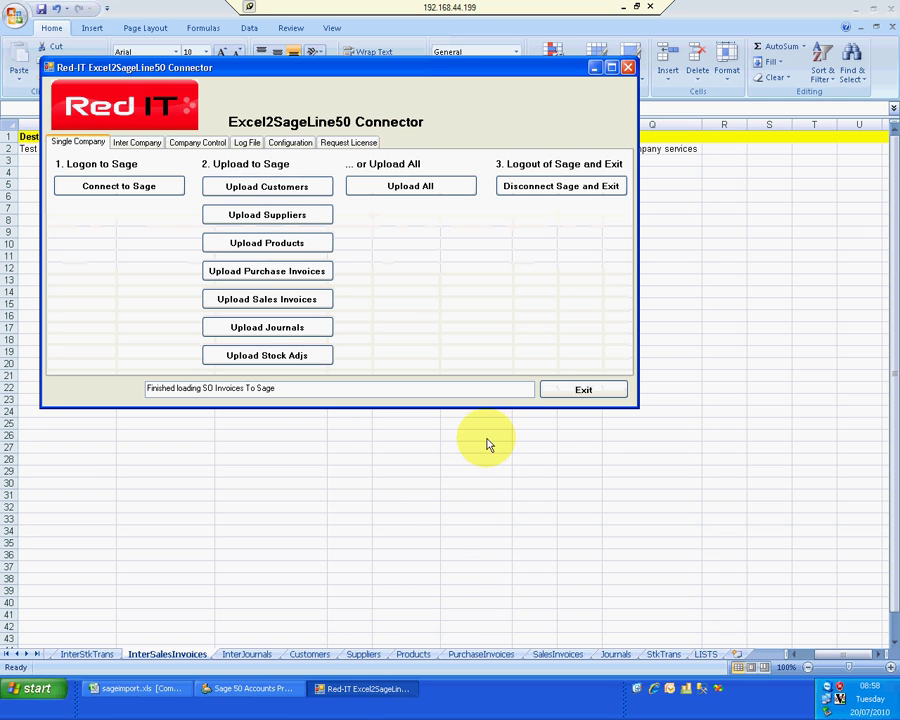
left_click(140, 146)
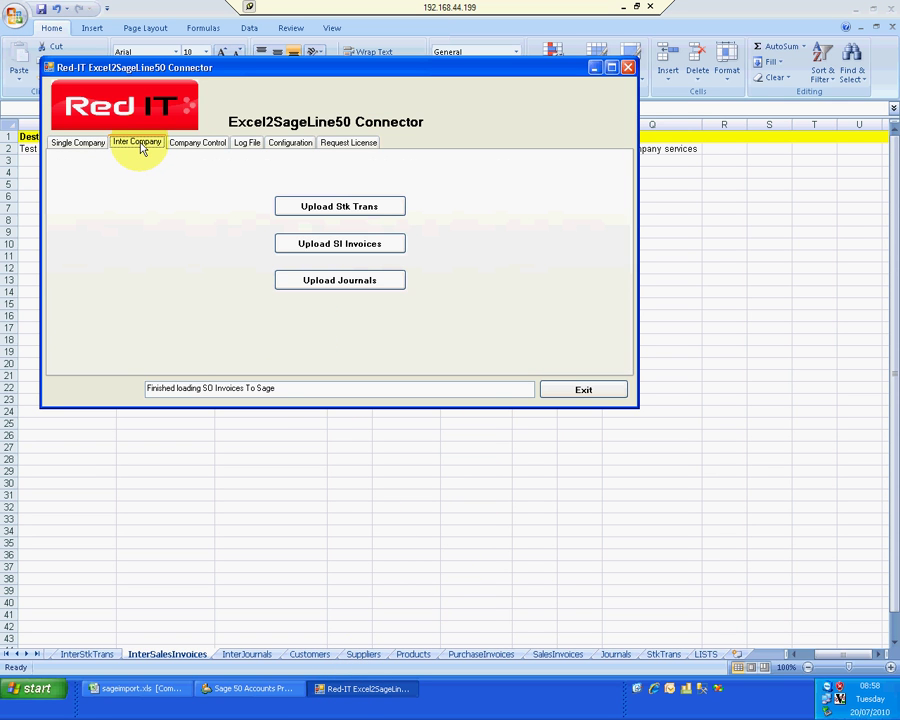
left_click(313, 248)
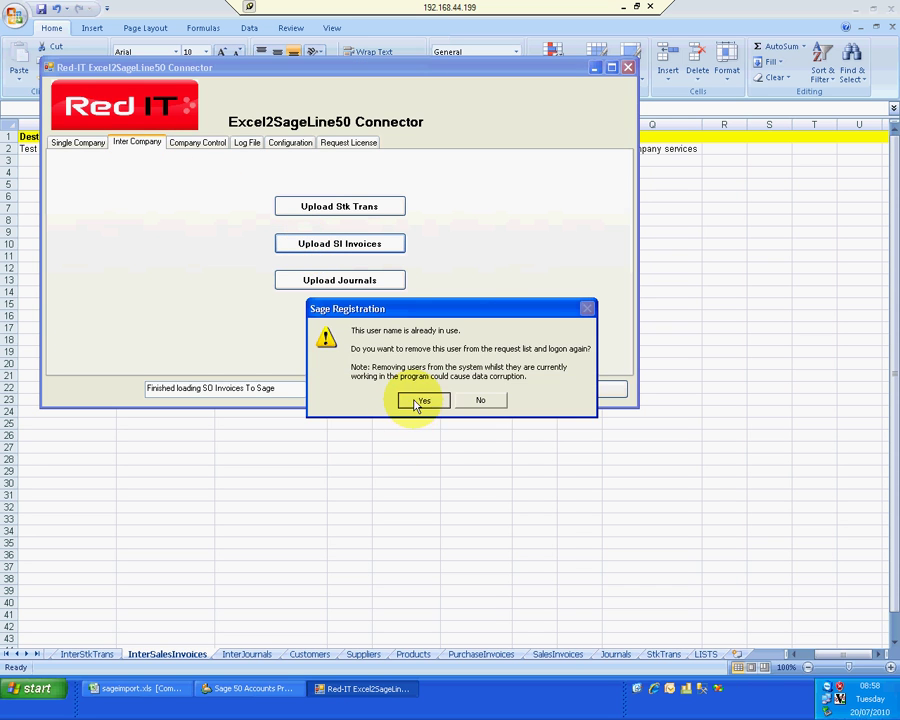
left_click(420, 401)
left_click_drag(348, 388, 119, 382)
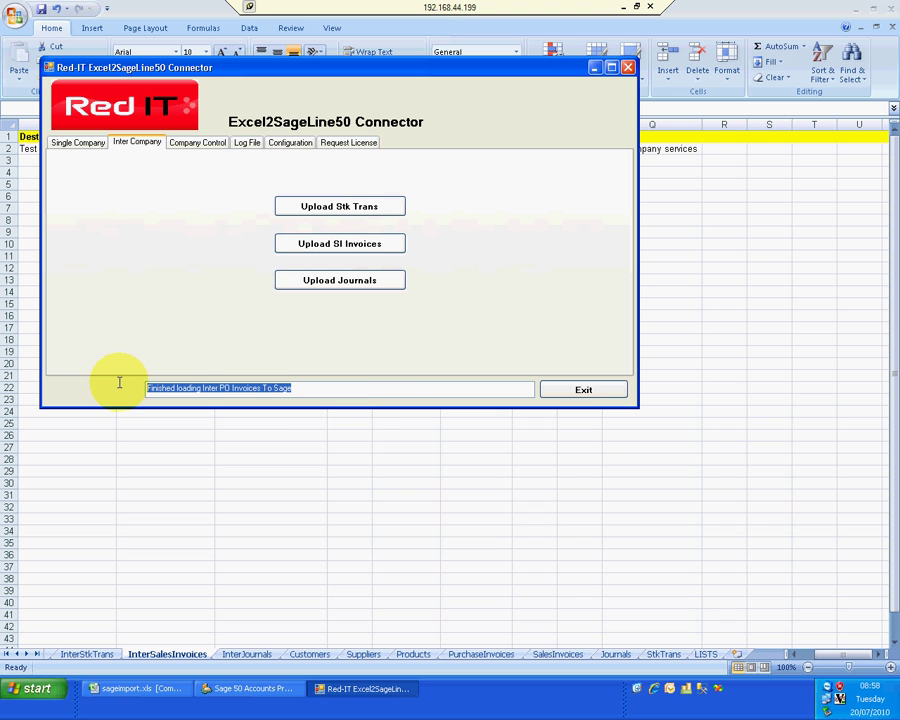
left_click(326, 391)
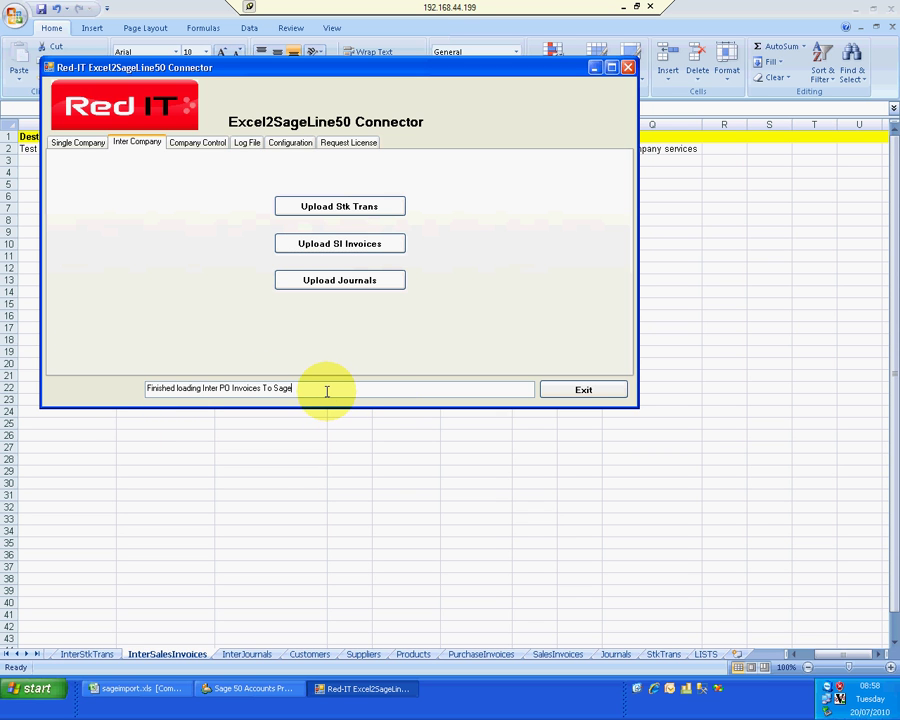
- Find REDIT1's new transaction 259, ARA0858 'Inter company services' at 117.50, in its activity
left_click(255, 689)
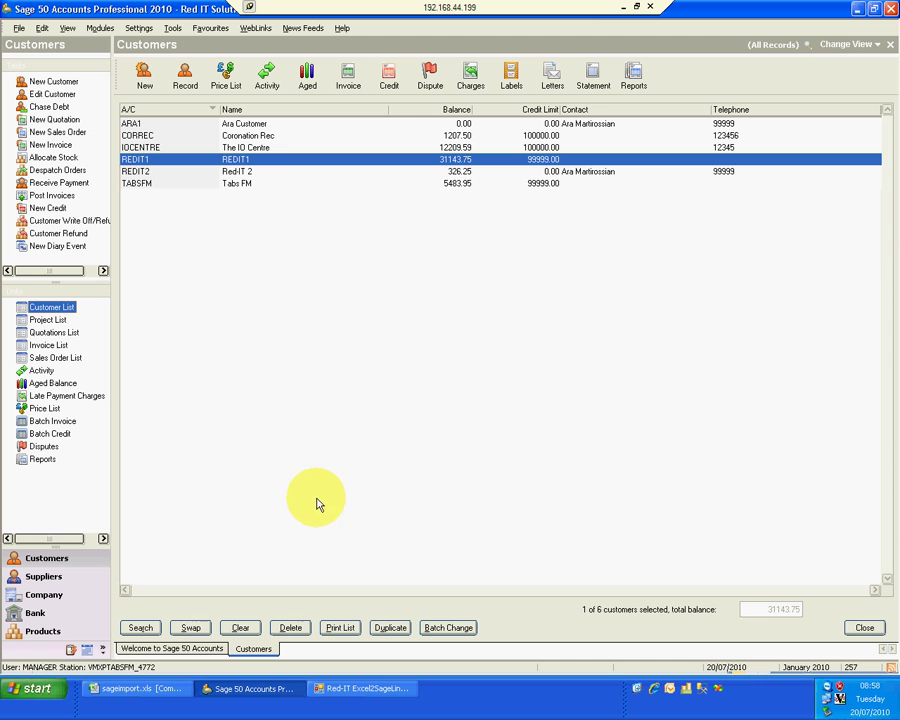
left_click(263, 74)
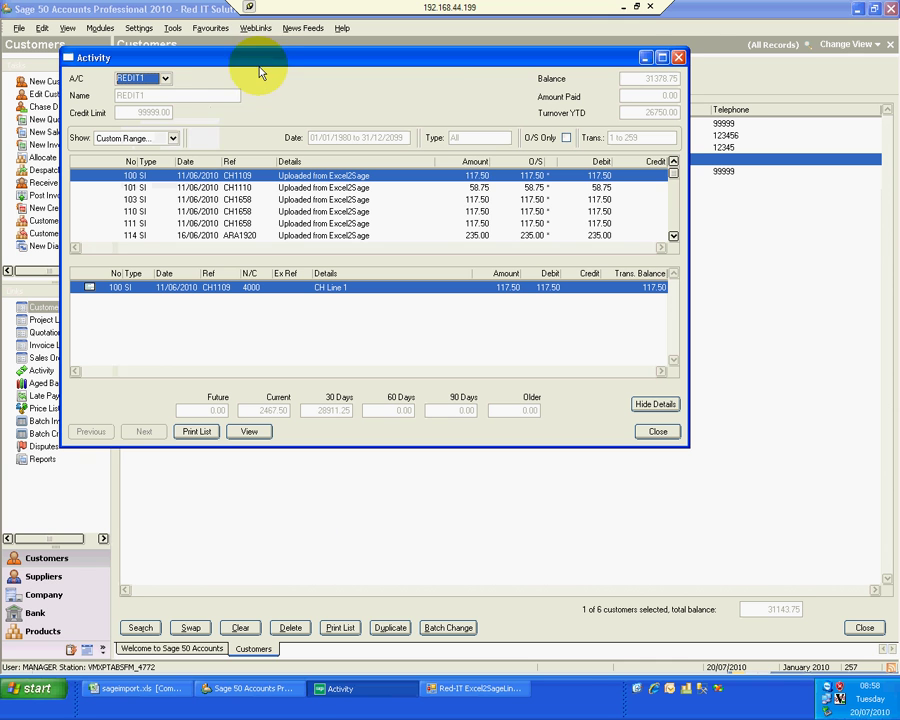
left_click_drag(673, 175, 675, 227)
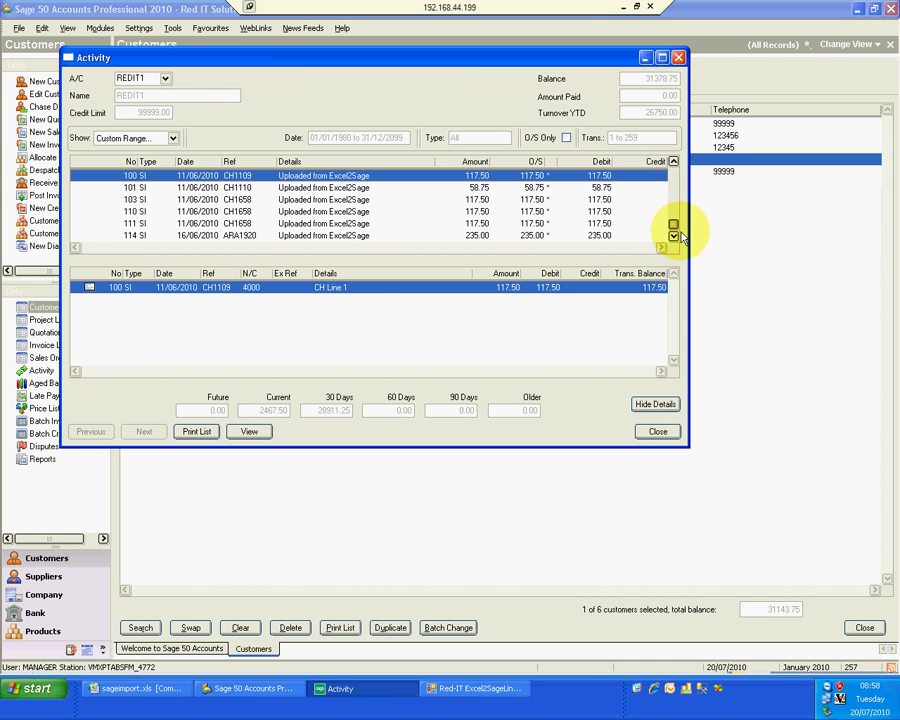
left_click(627, 236)
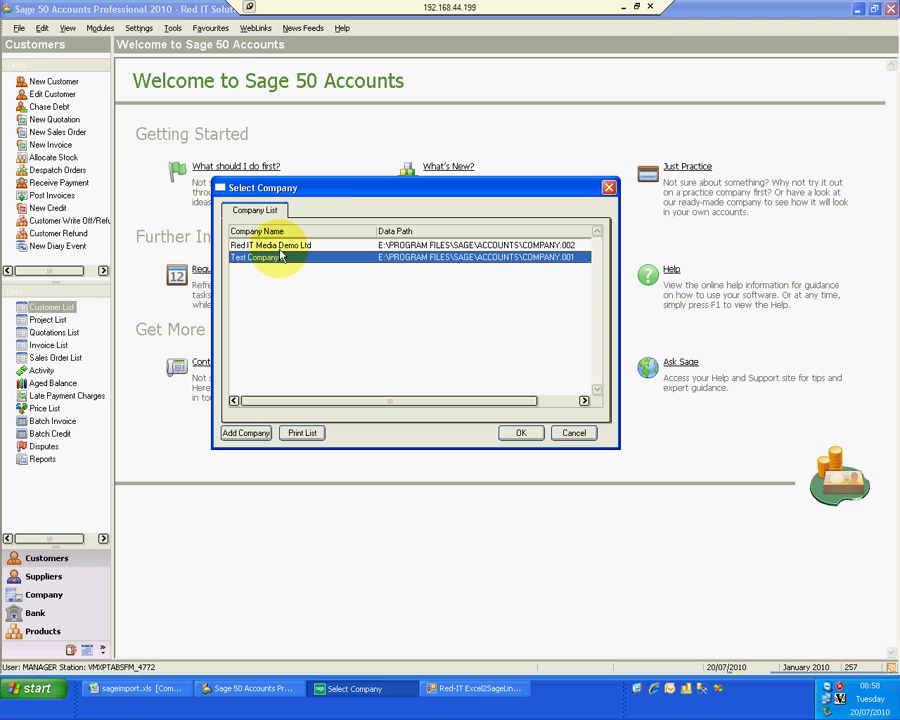
- Confirm the Test Company and log on with the logon name
left_click(517, 434)
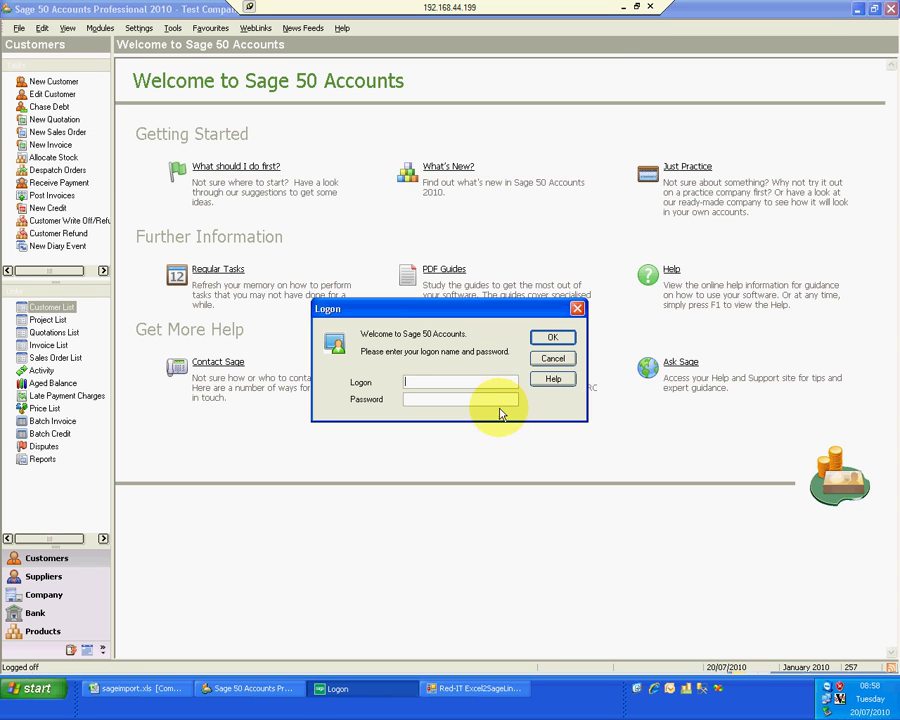
type("manager")
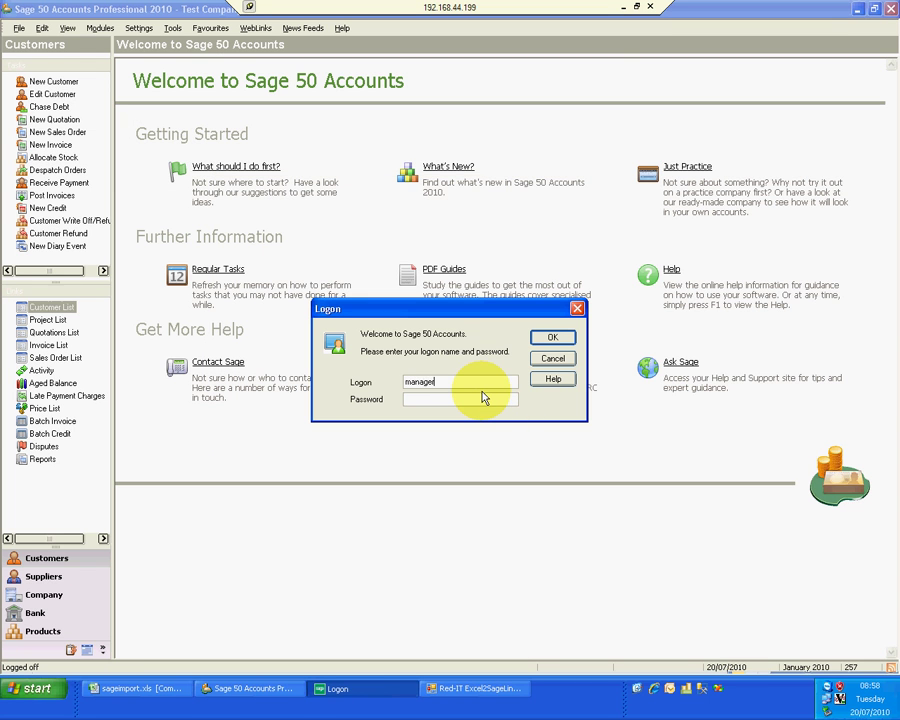
key("Return")
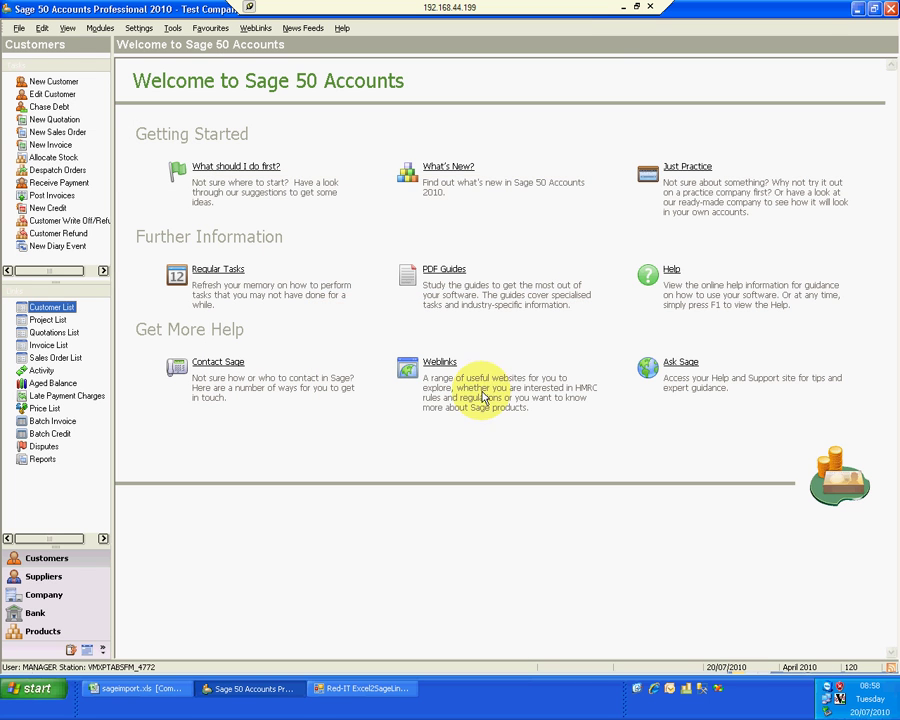
- Open supplier REDIT2's activity and check purchase invoice 120, ARA0858, 117.50 to nominal 5000
left_click(30, 578)
left_click(50, 256)
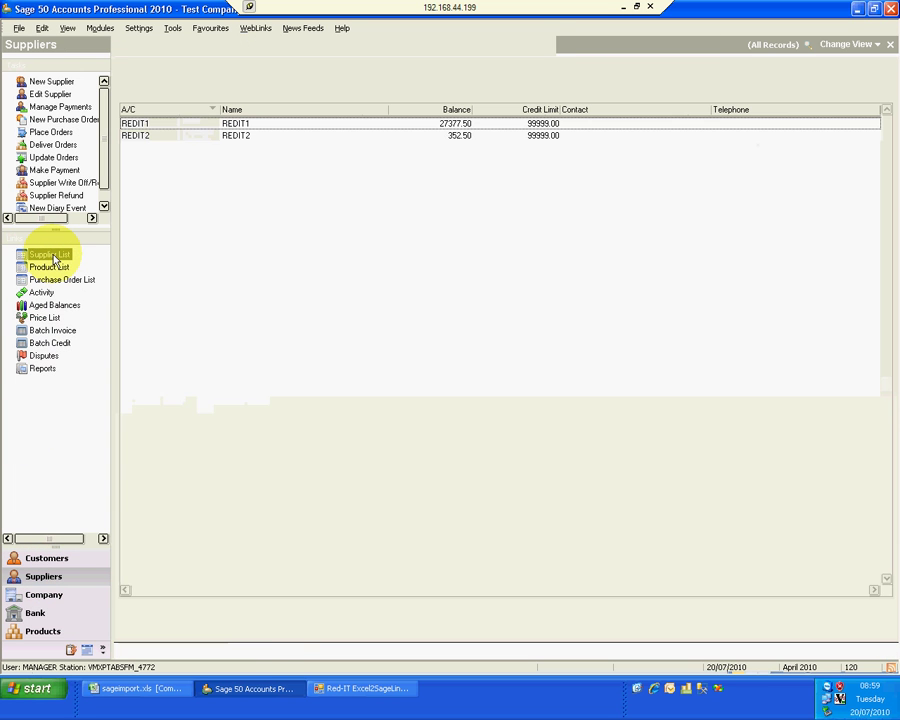
left_click(152, 138)
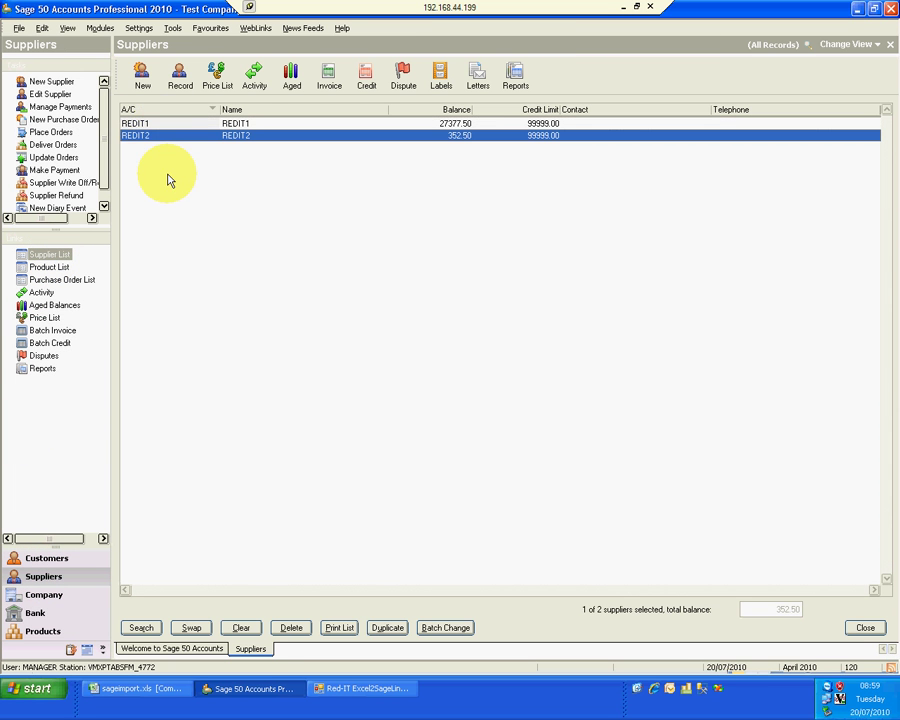
left_click(253, 82)
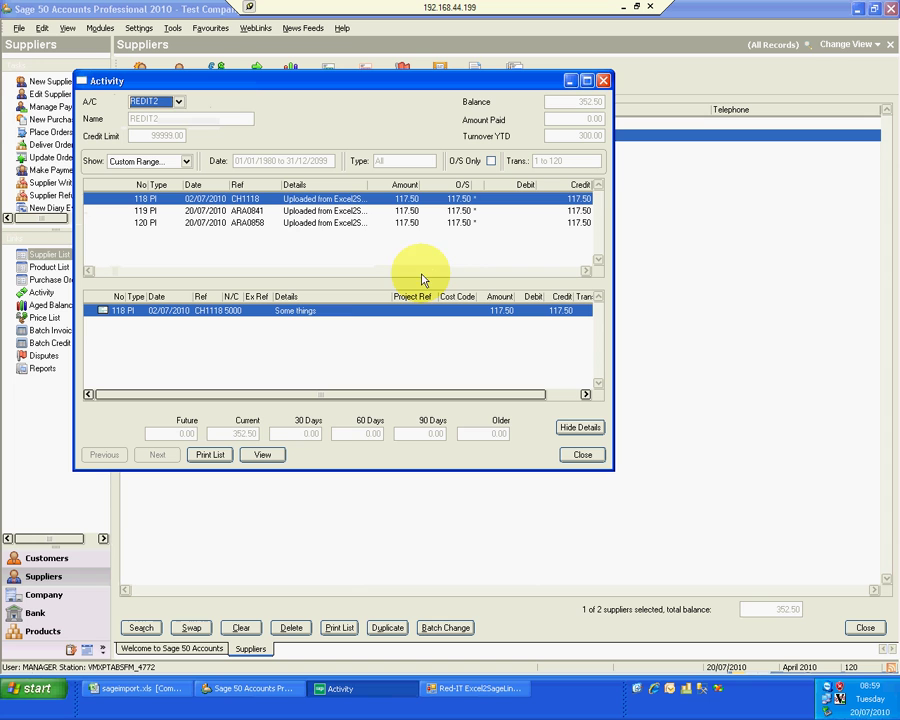
left_click(305, 223)
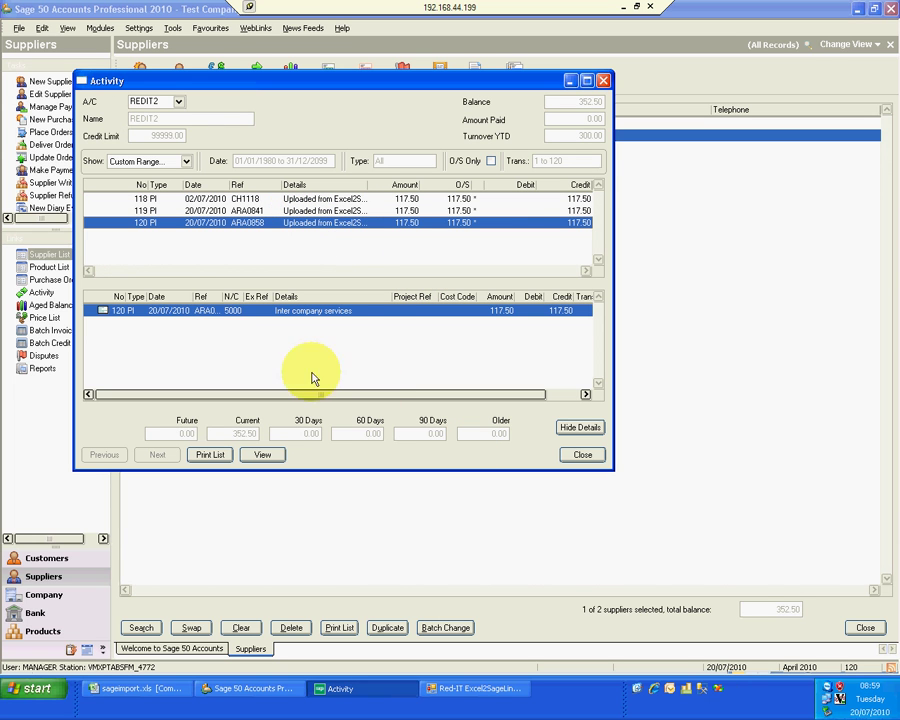
left_click(578, 395)
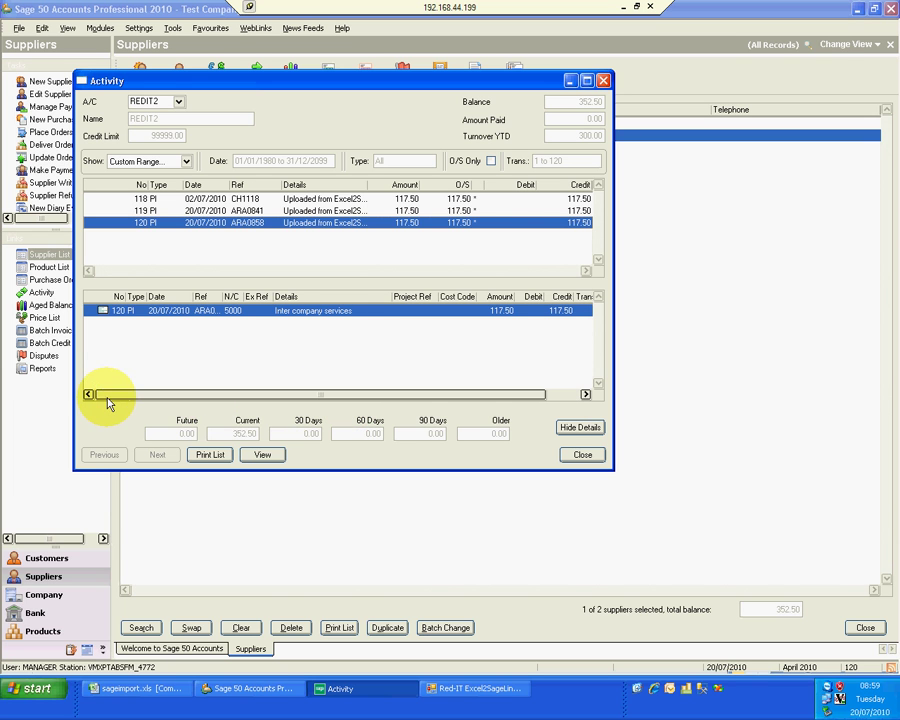
- Close REDIT2's activity window, returning to the supplier list showing balance 352.50
left_click(580, 455)
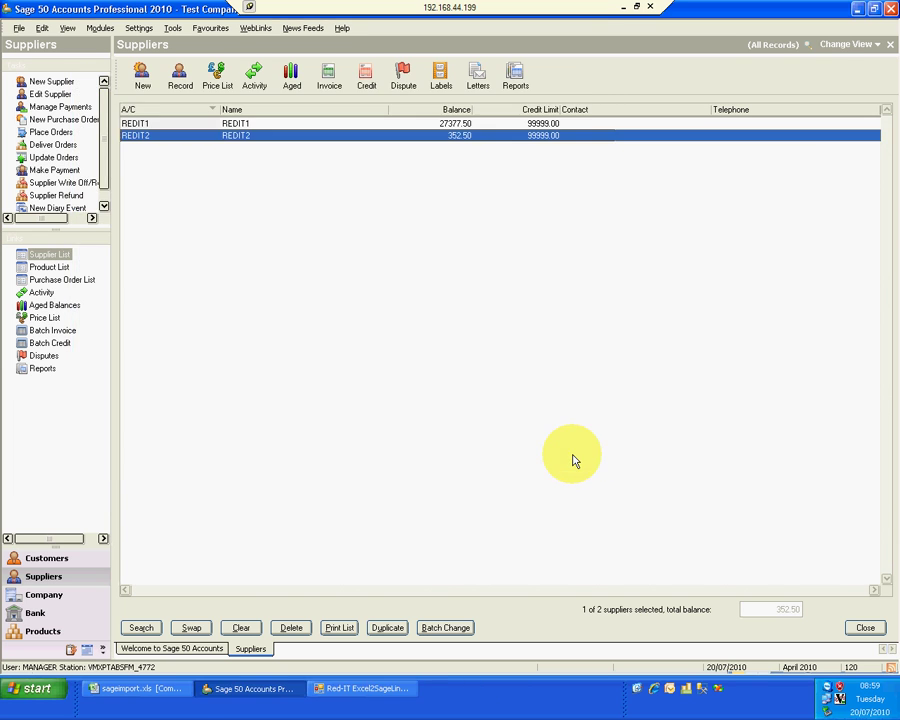